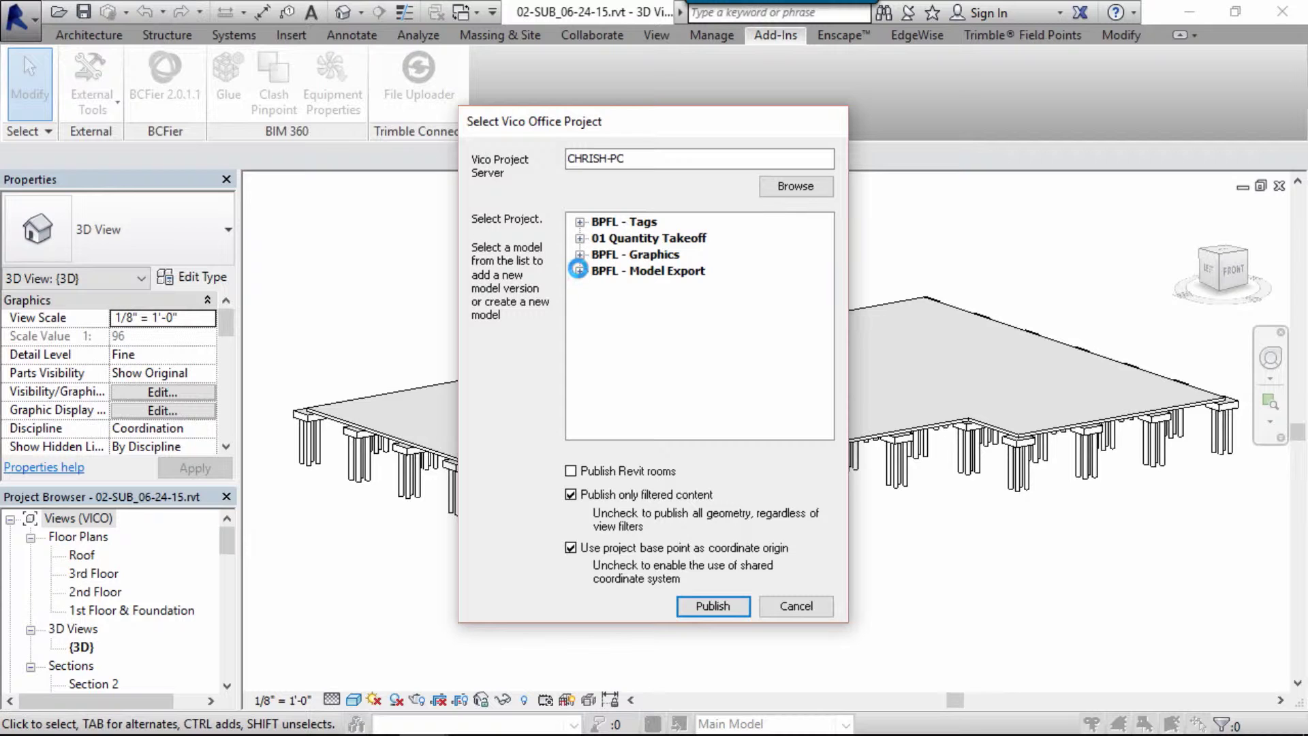
- Publish the substructure model as a new model in the BPFL - Model Export project, with filtered-content-only publishing turned off
{"action": "left_click", "coordinate": [579, 270]}
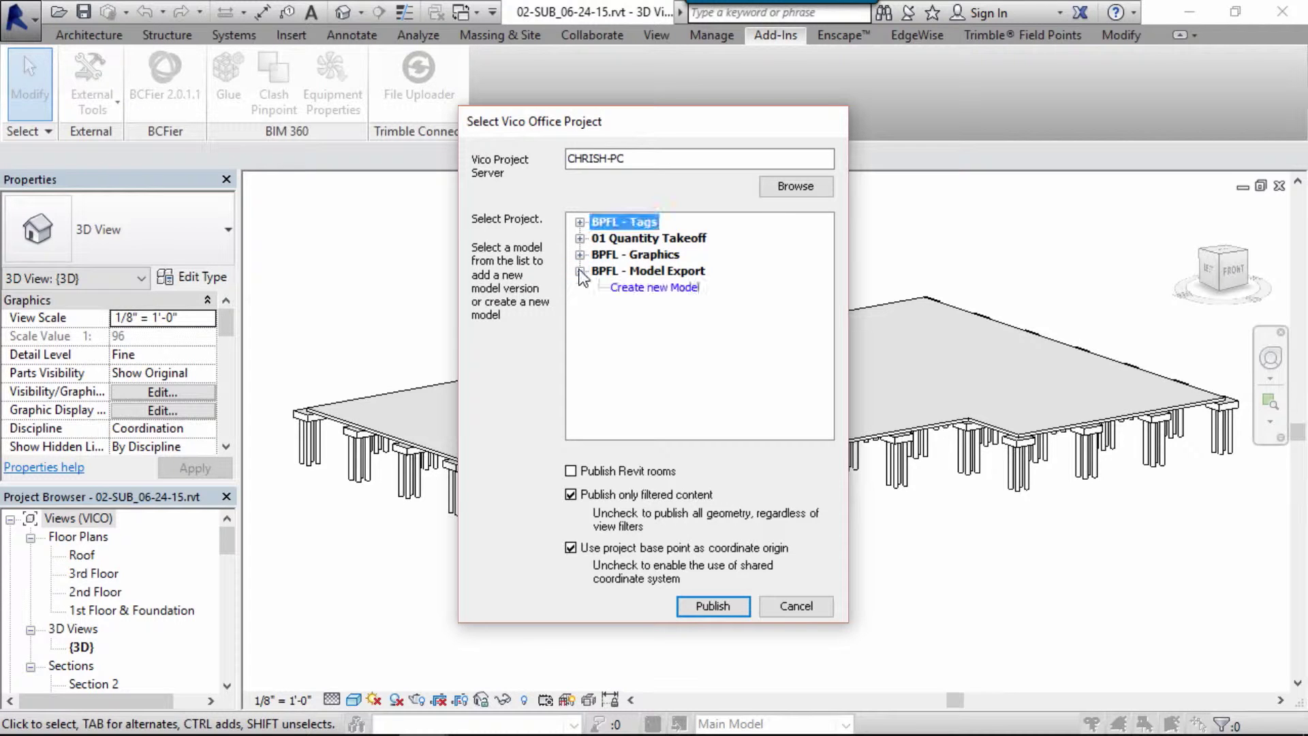
{"action": "left_click", "coordinate": [655, 288]}
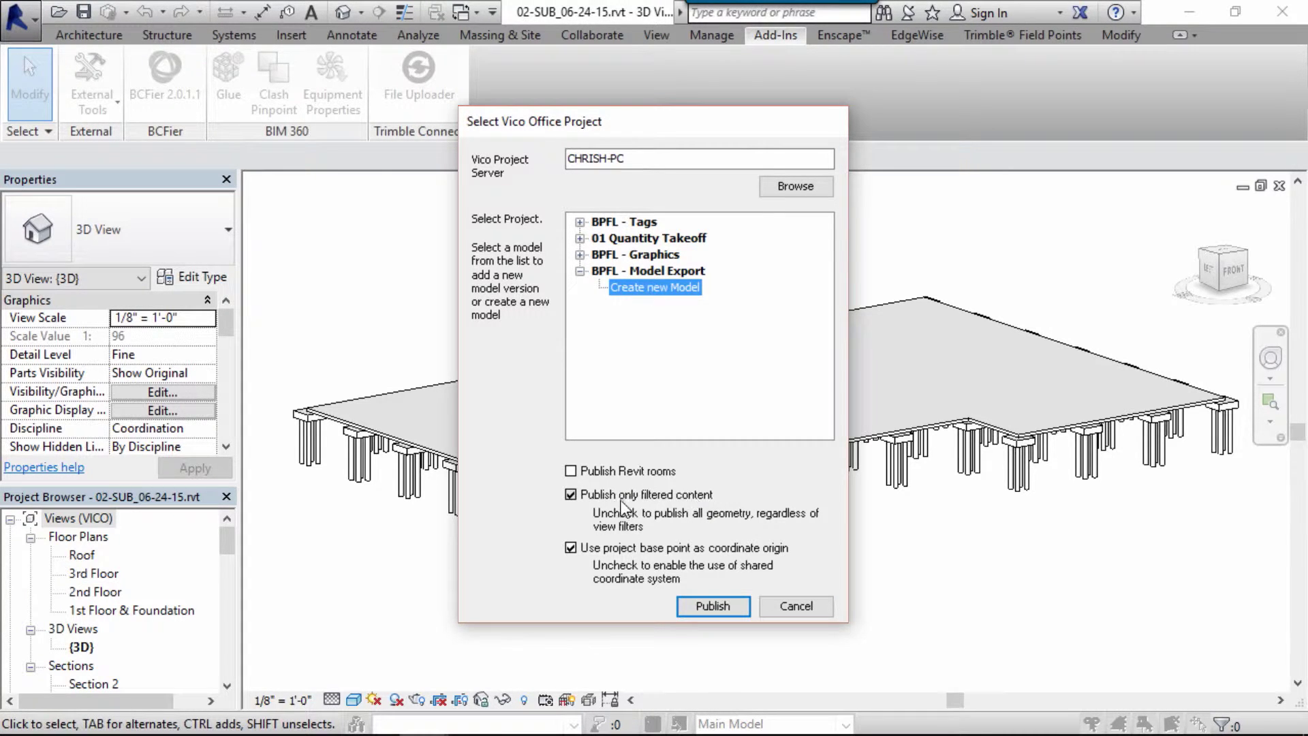
{"action": "left_click", "coordinate": [570, 496]}
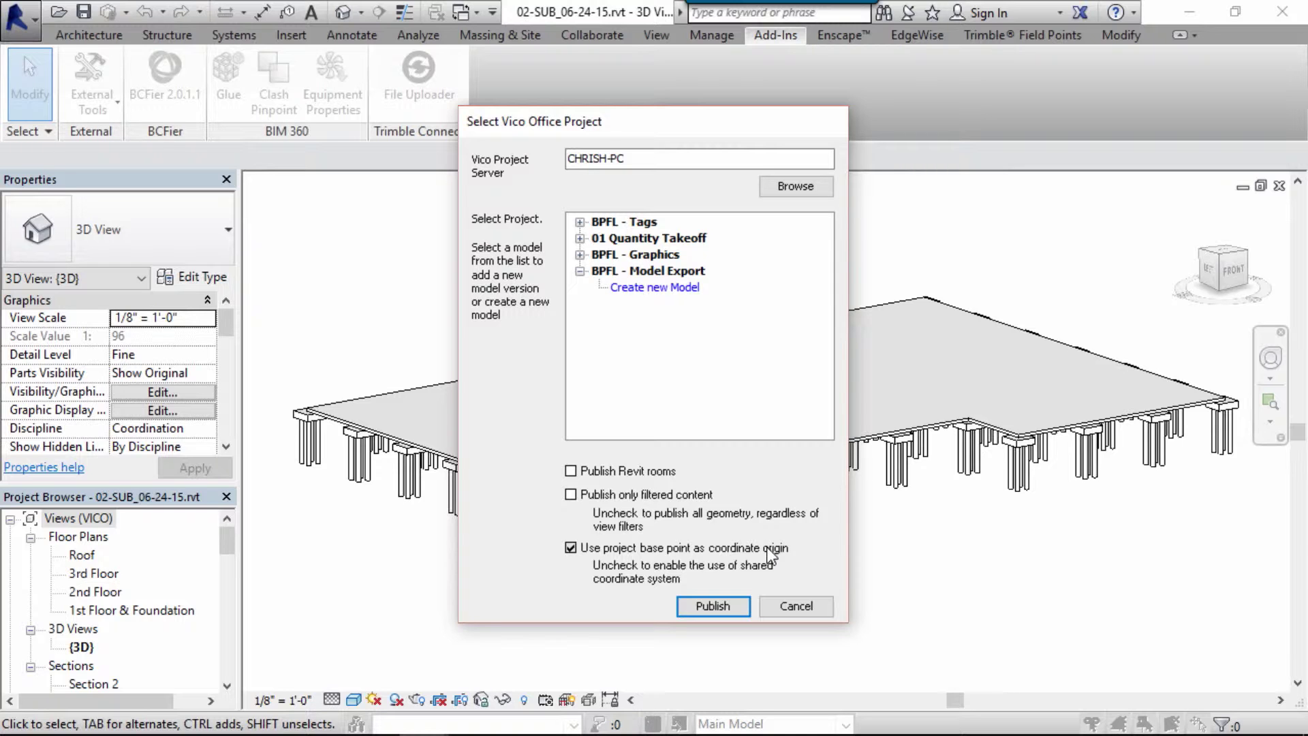
{"action": "left_click", "coordinate": [722, 607]}
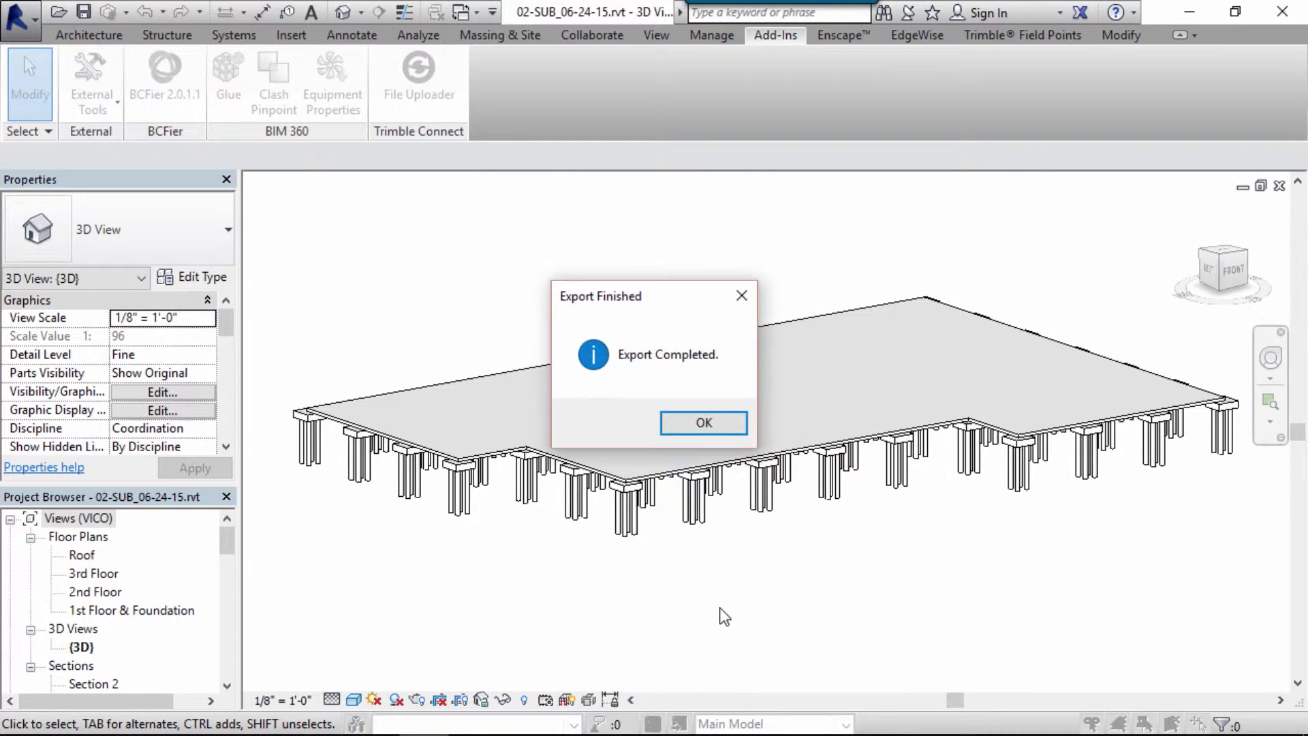
{"action": "left_click", "coordinate": [706, 425]}
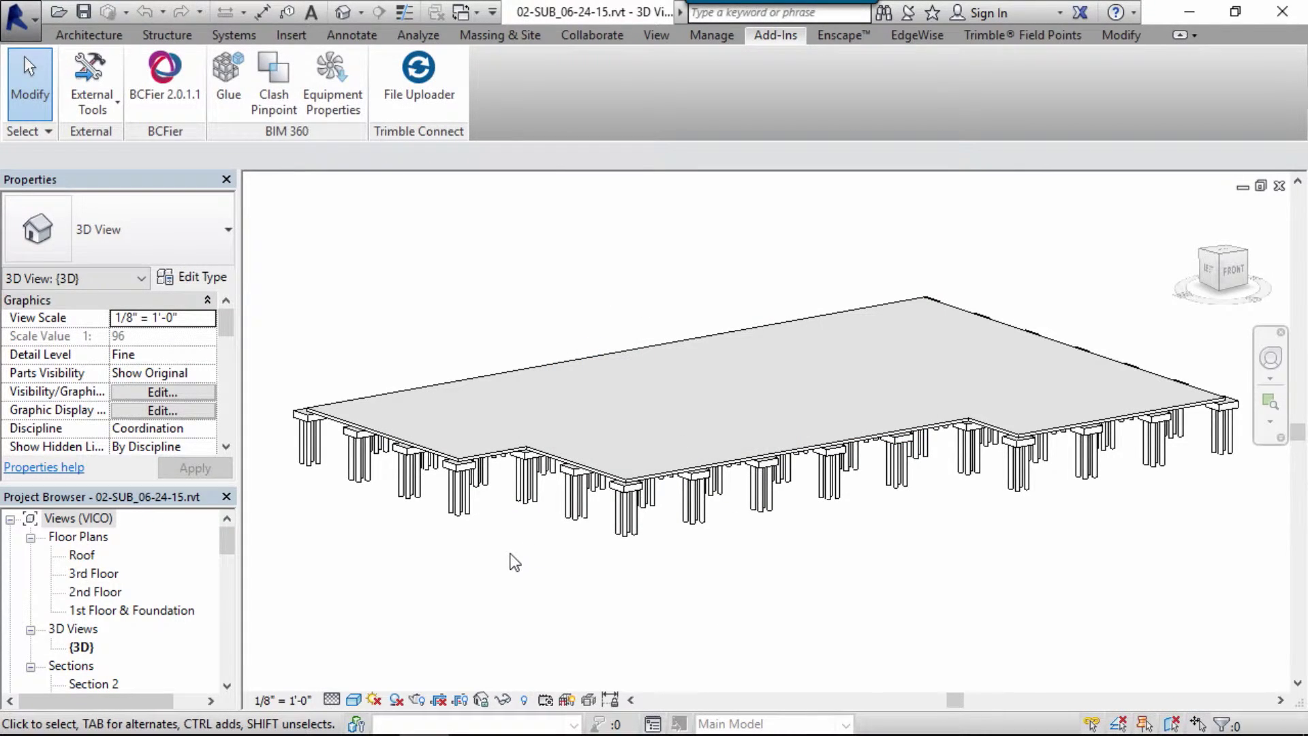
- Publish the 04-EXT_06-24-15 exterior model from Revit as a new model in the BPFL - Publish Model project
{"action": "key", "text": "ctrl+Tab"}
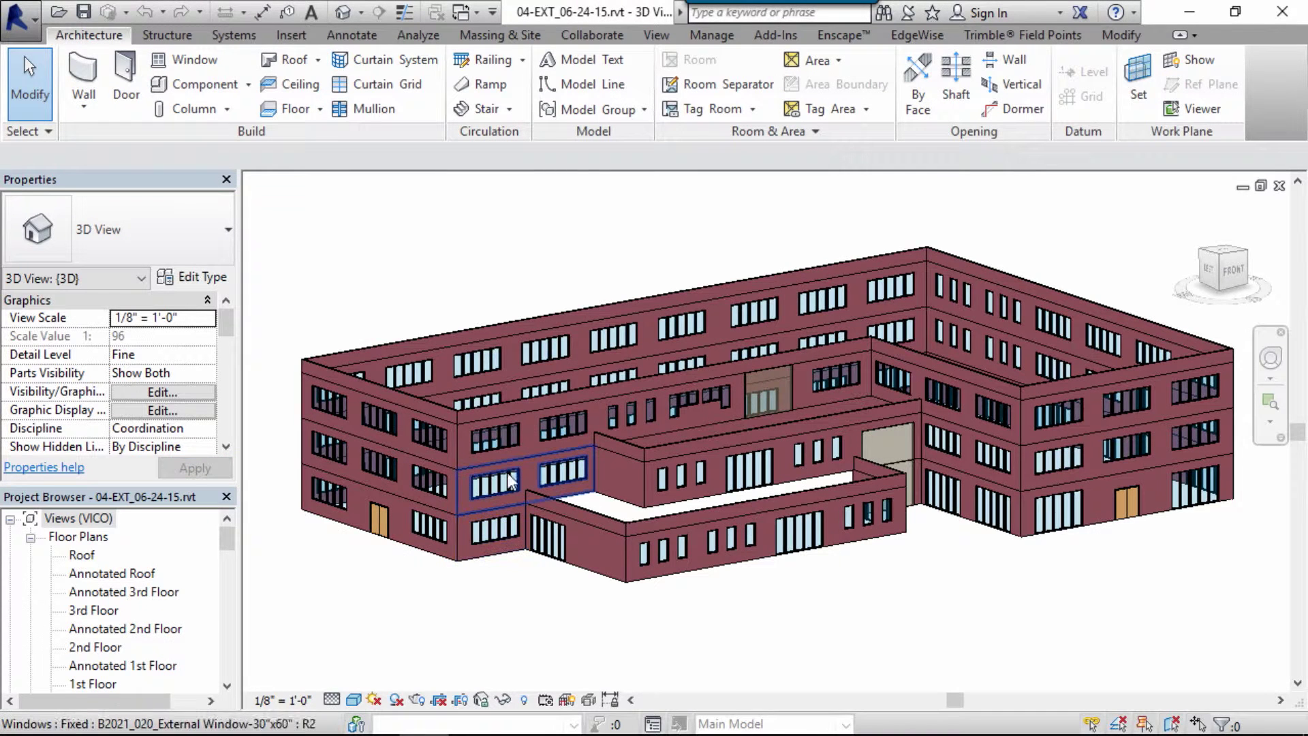
{"action": "left_click", "coordinate": [770, 38]}
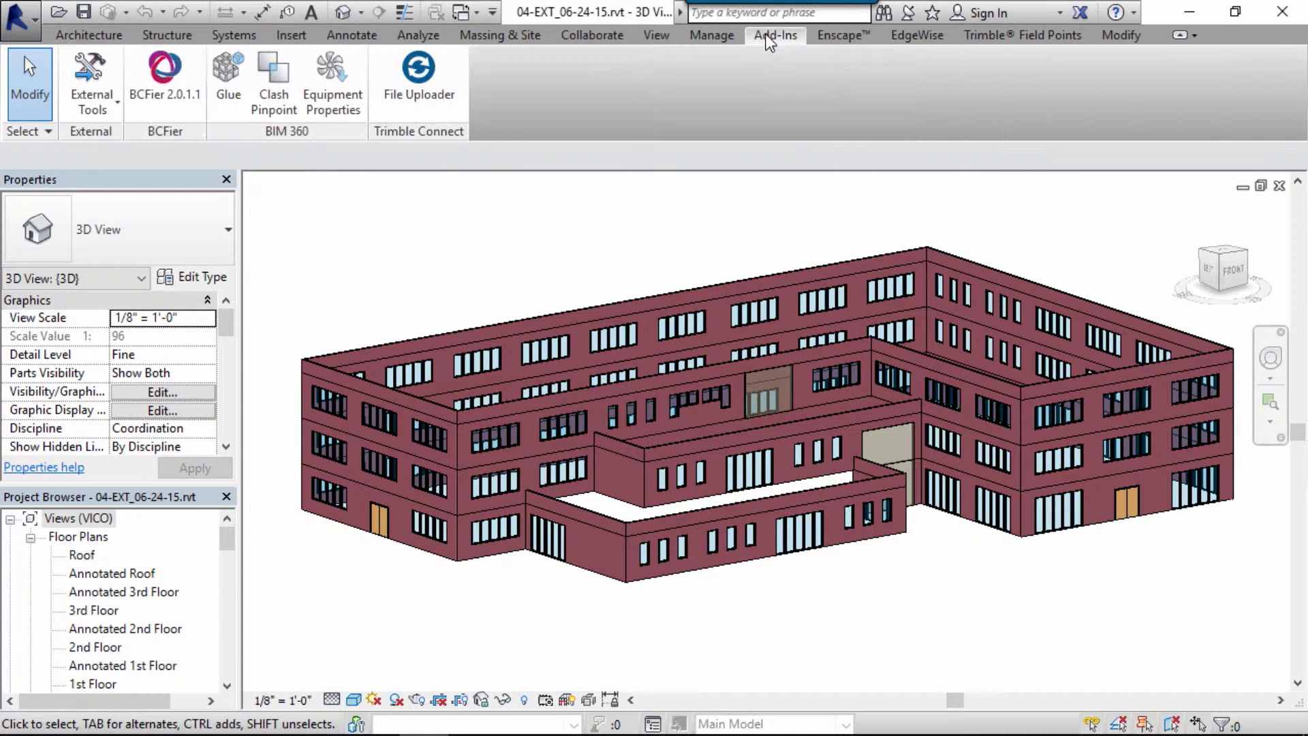
{"action": "left_click", "coordinate": [95, 102]}
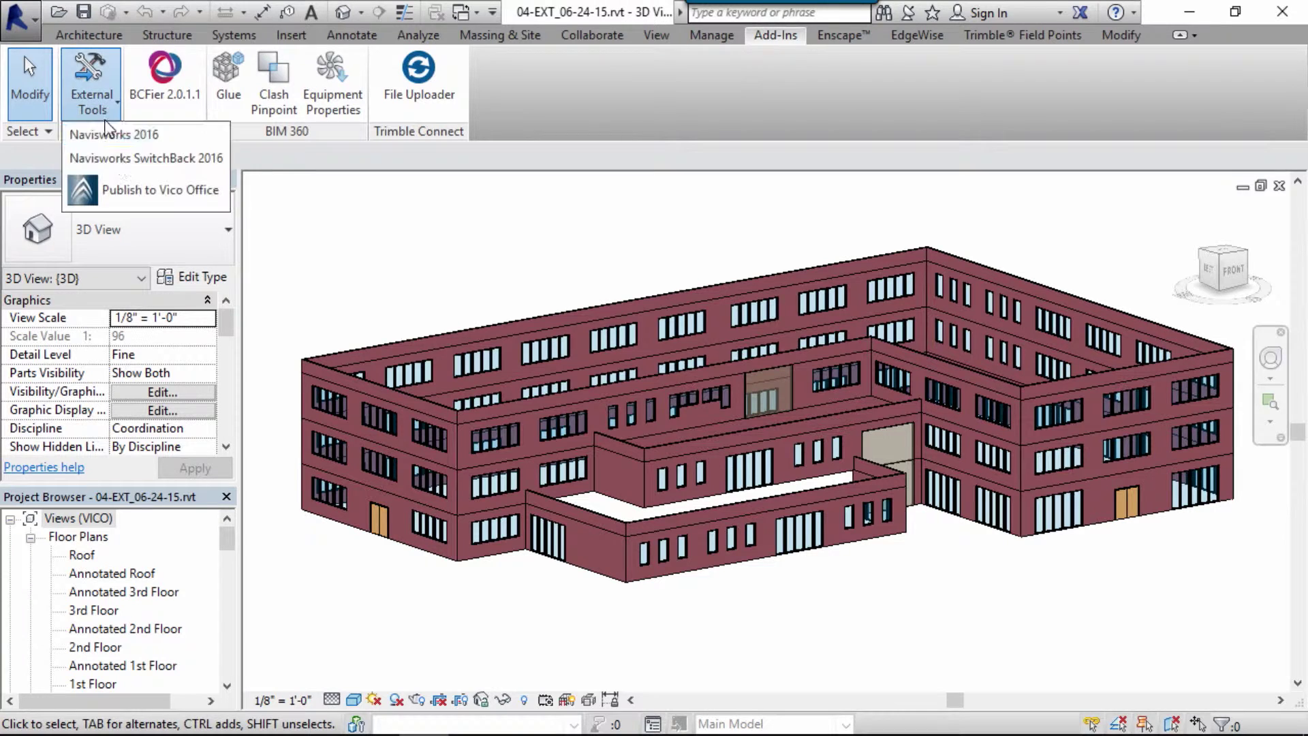
{"action": "left_click", "coordinate": [137, 196]}
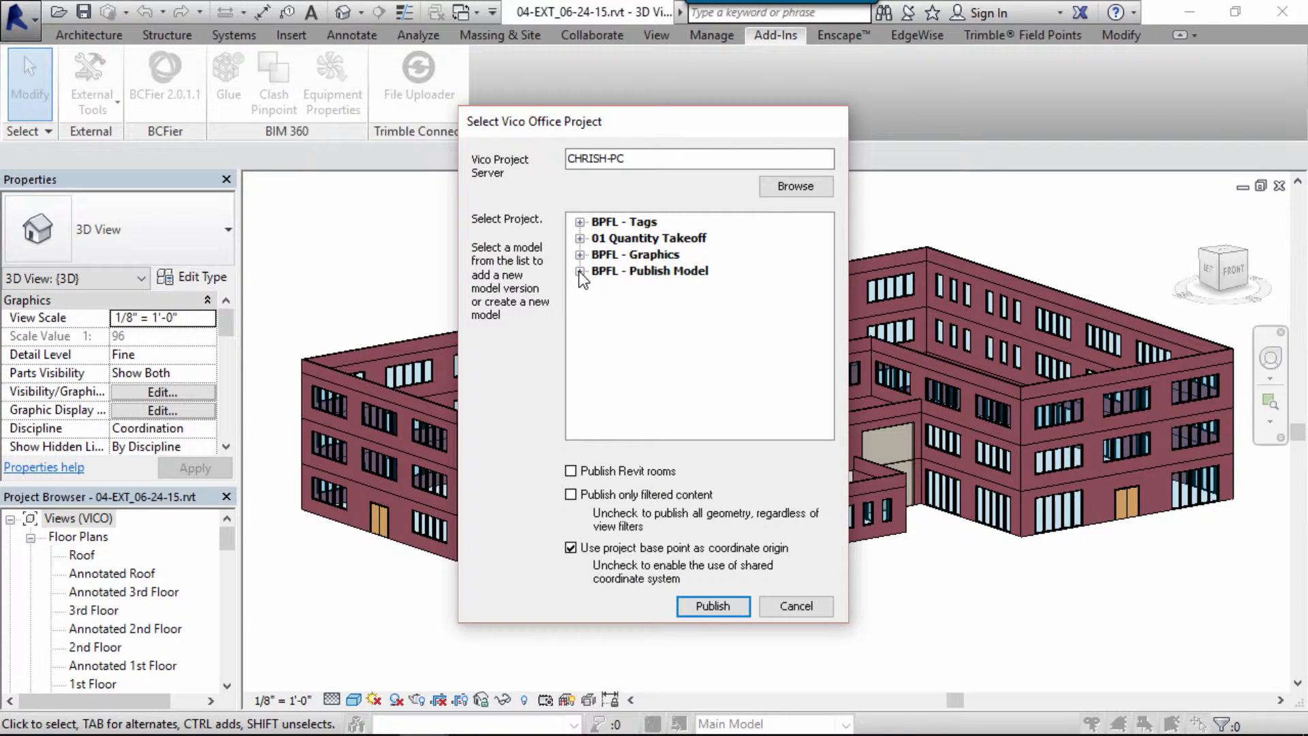
{"action": "left_click", "coordinate": [600, 271]}
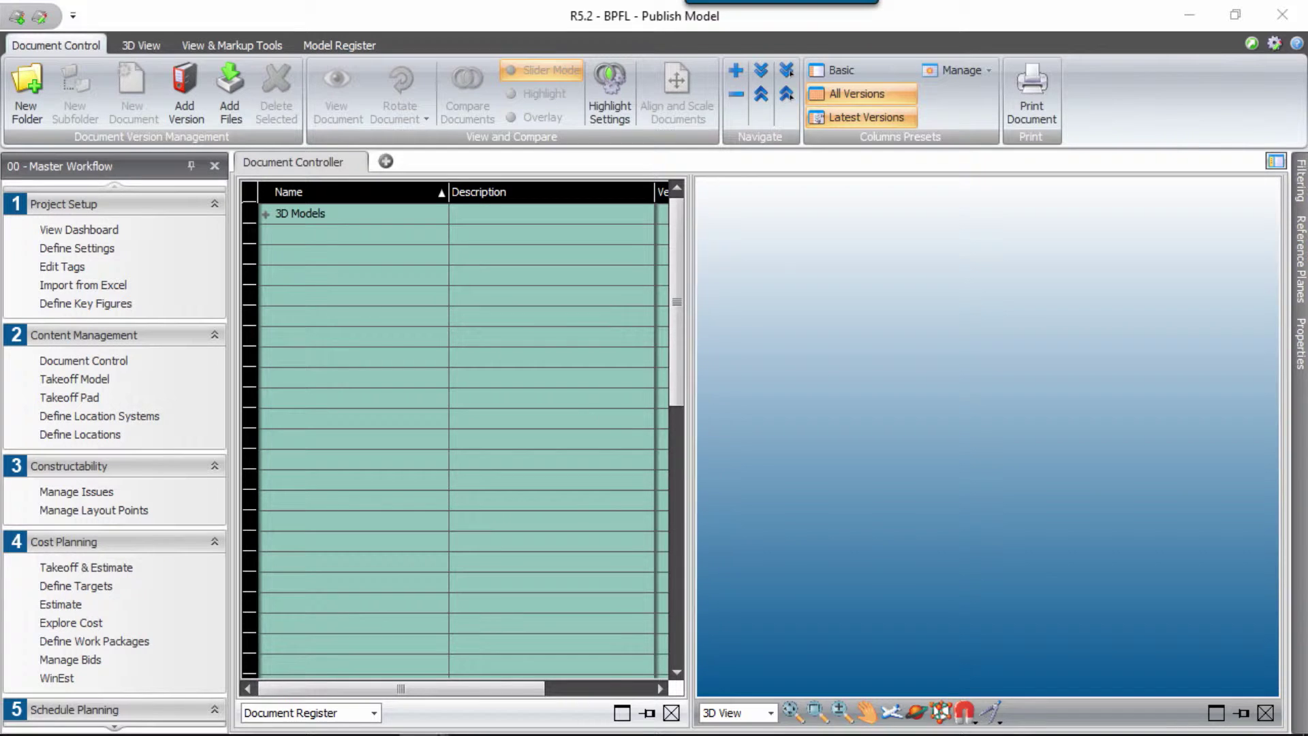
{"action": "mouse_move", "coordinate": [423, 715]}
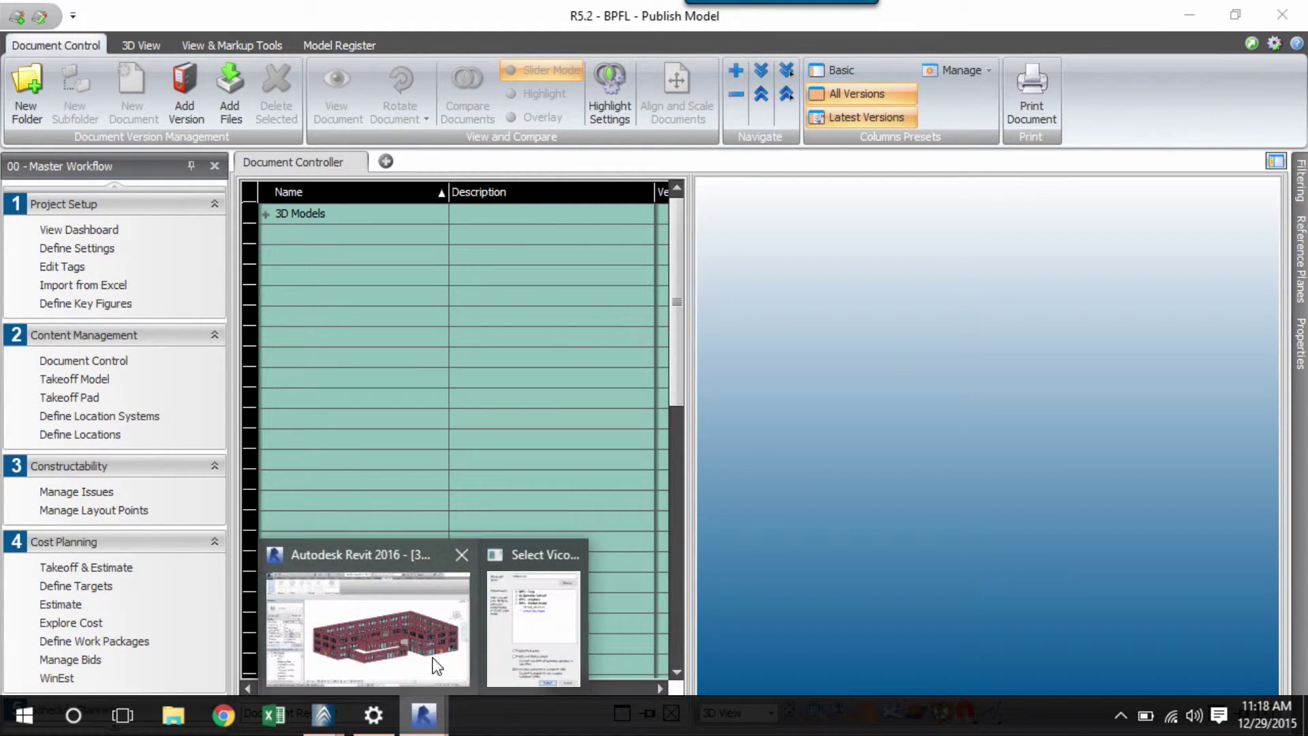
{"action": "left_click", "coordinate": [436, 664]}
{"action": "left_click", "coordinate": [676, 312]}
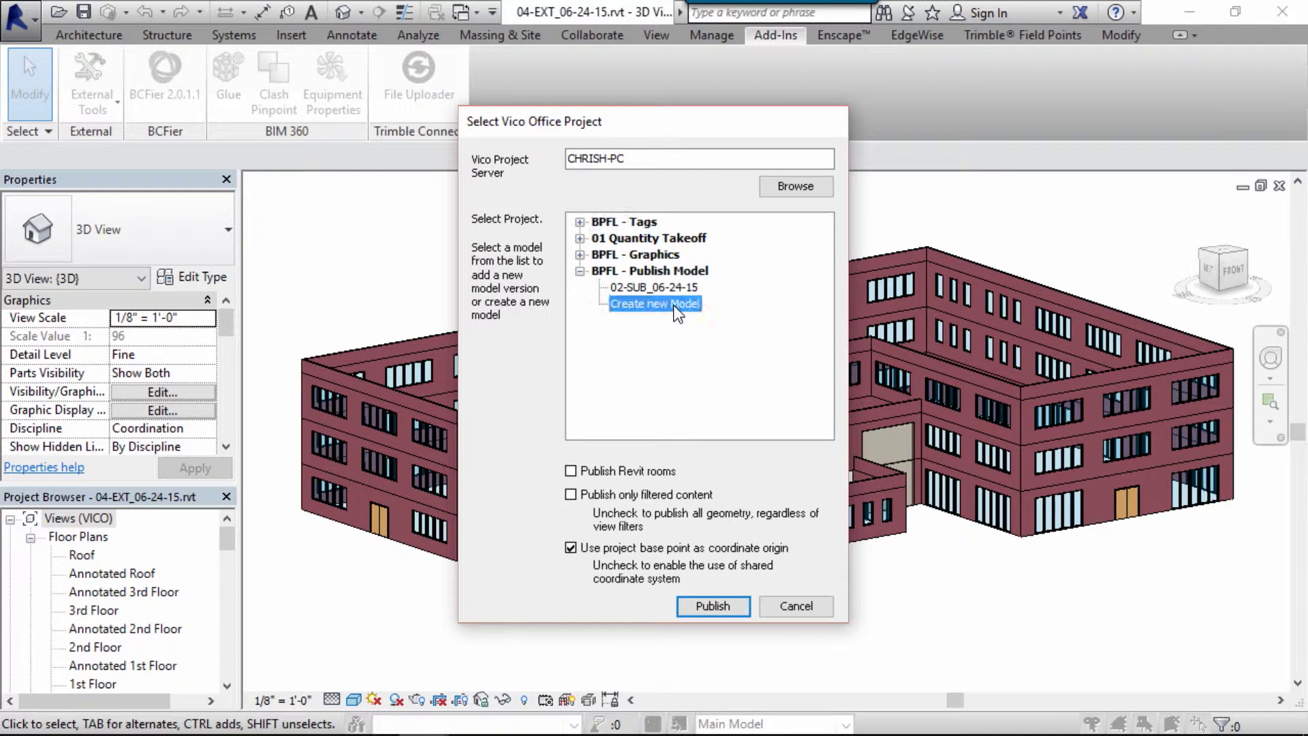
{"action": "left_click", "coordinate": [713, 605]}
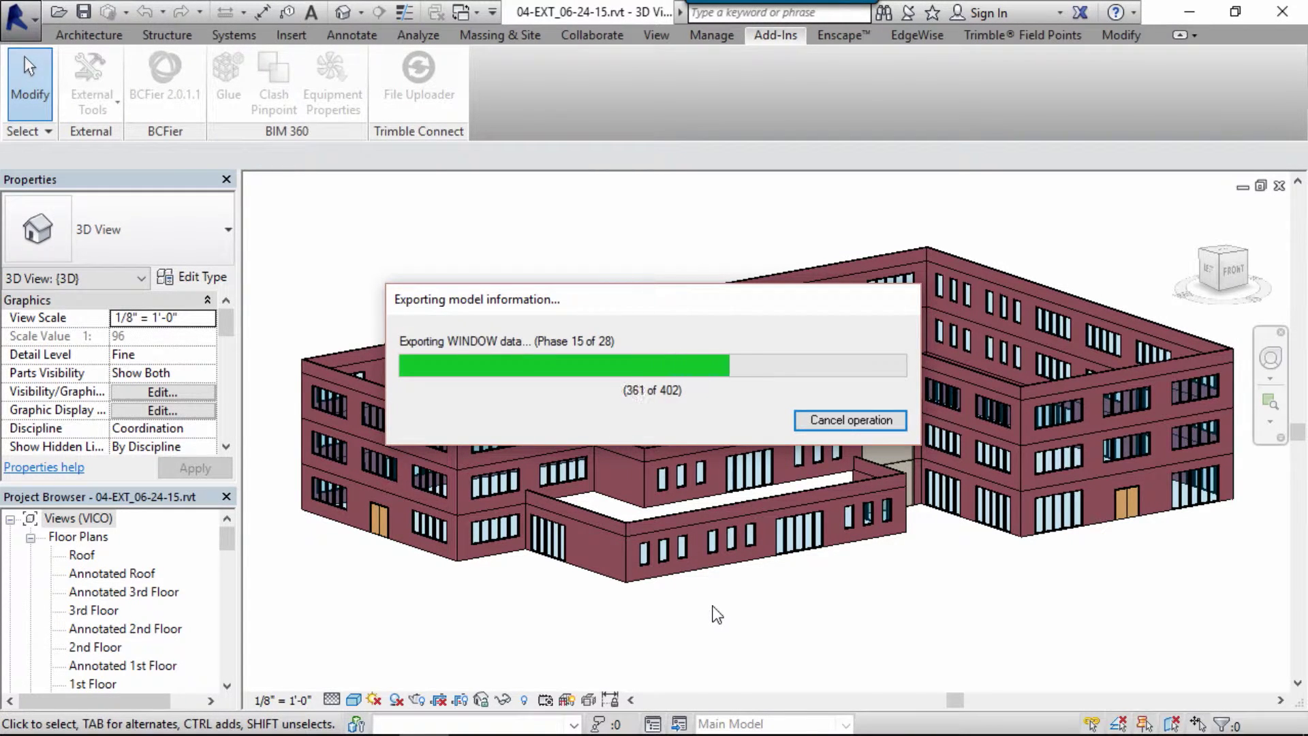
{"action": "left_click", "coordinate": [704, 424]}
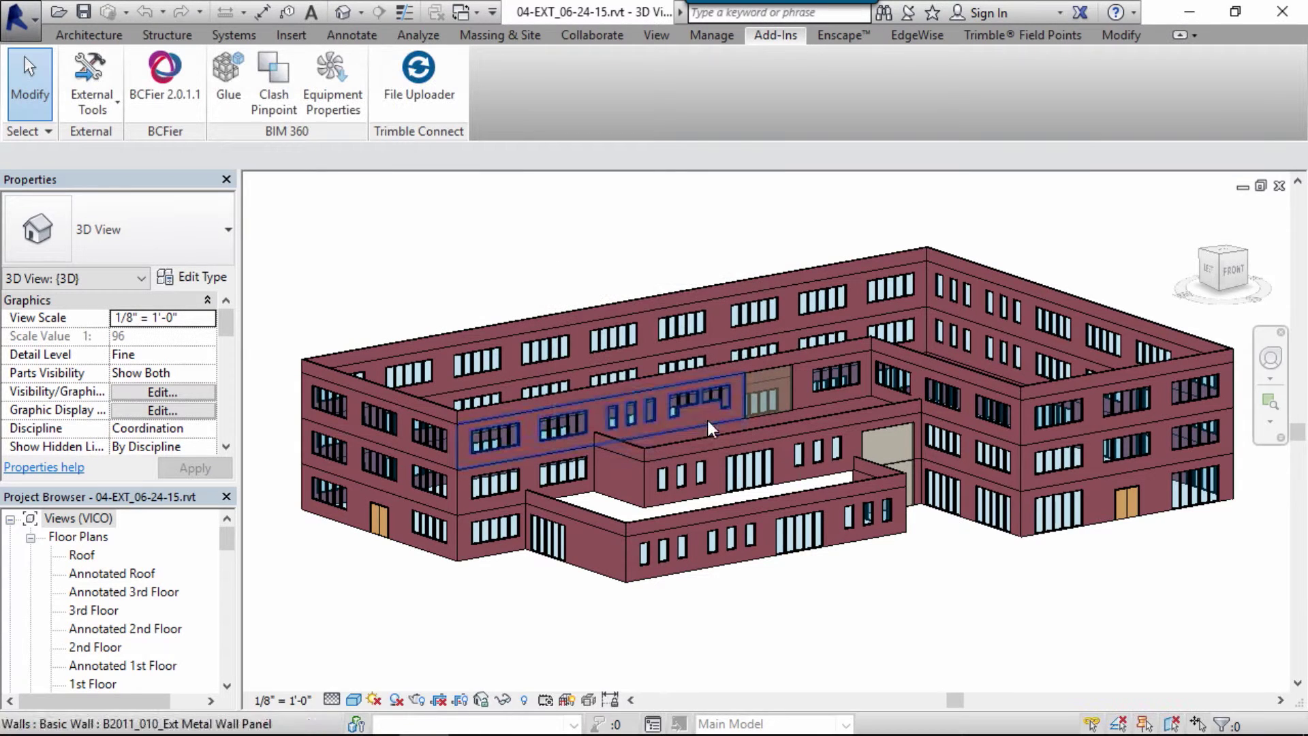
- Switch to Vico Office, expand the 3D Models folder in the document register and widen its Name column
{"action": "mouse_move", "coordinate": [320, 718]}
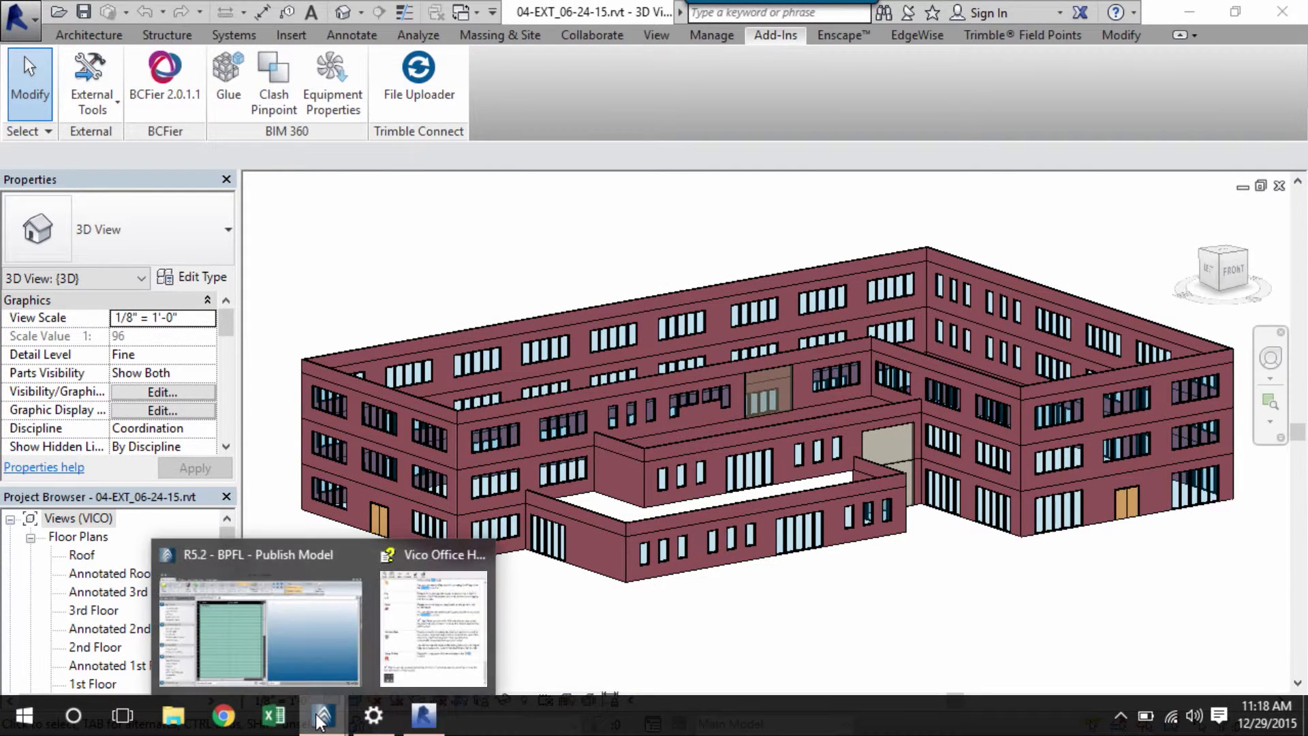
{"action": "left_click", "coordinate": [281, 629]}
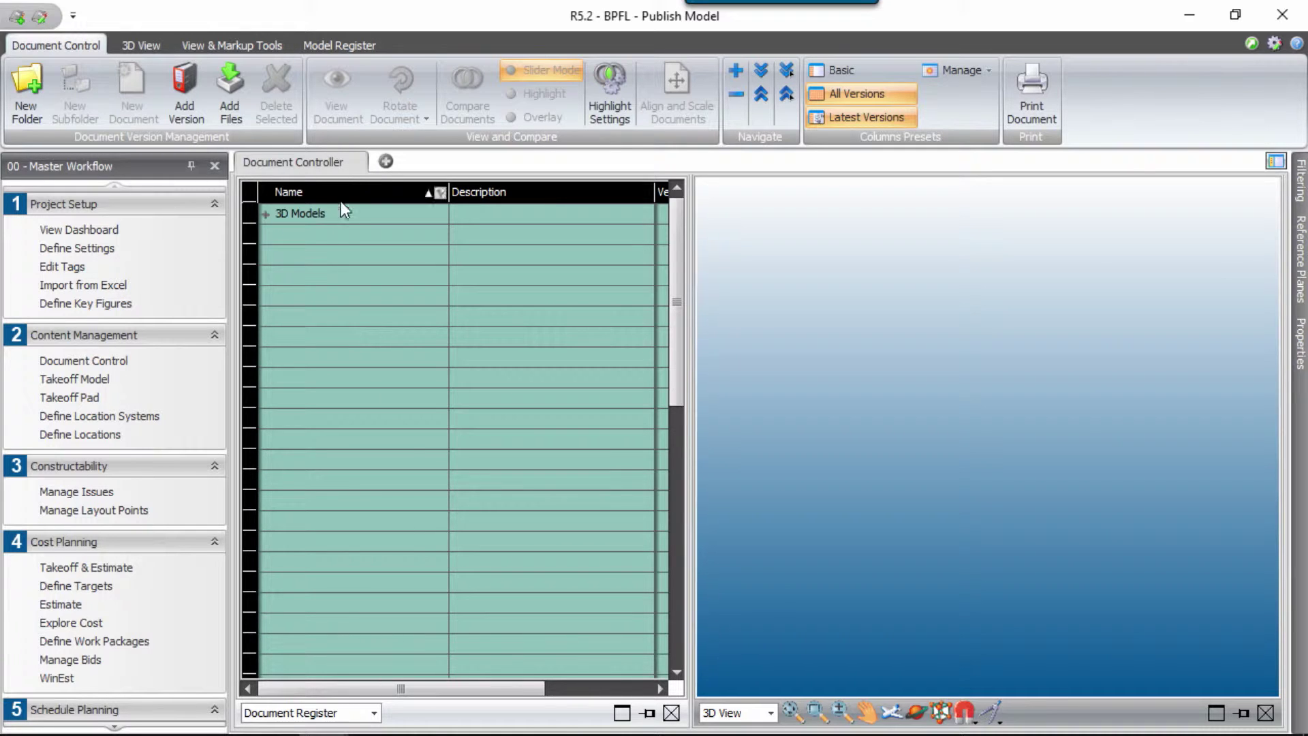
{"action": "left_click", "coordinate": [266, 214]}
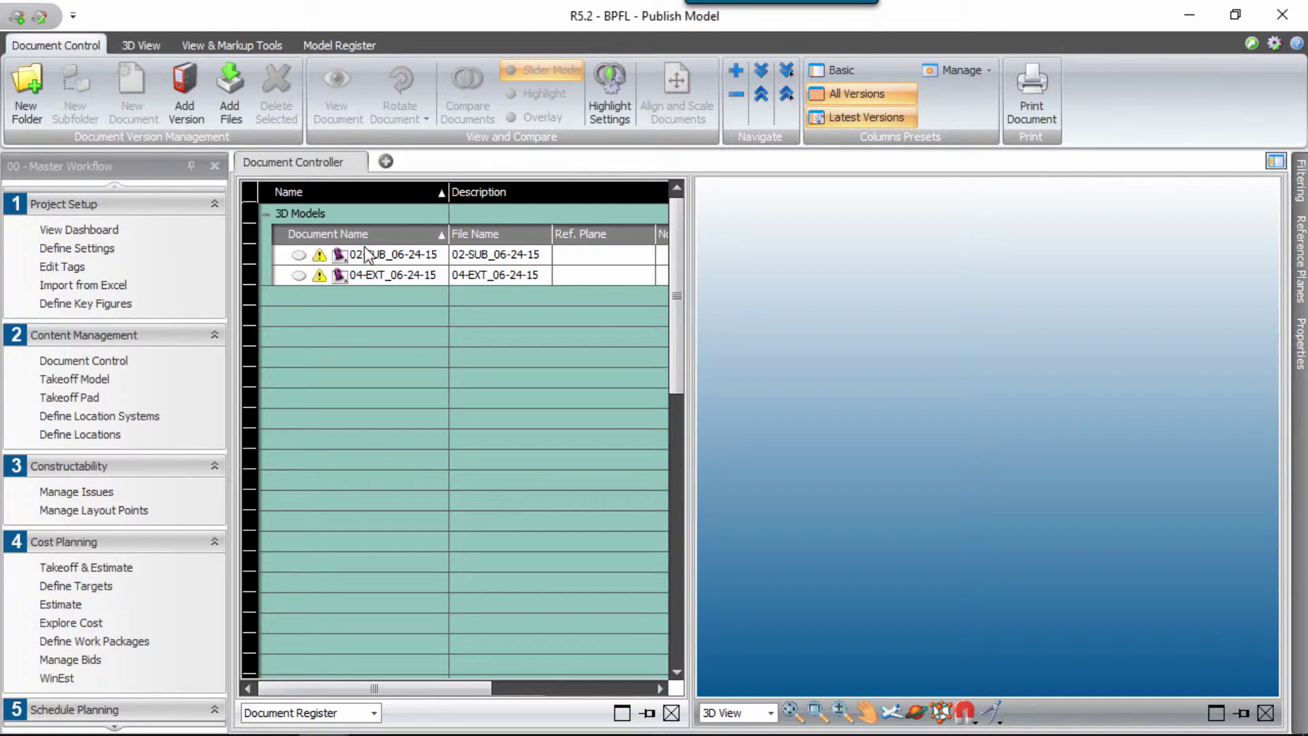
{"action": "left_click_drag", "start_coordinate": [448, 191], "coordinate": [536, 191]}
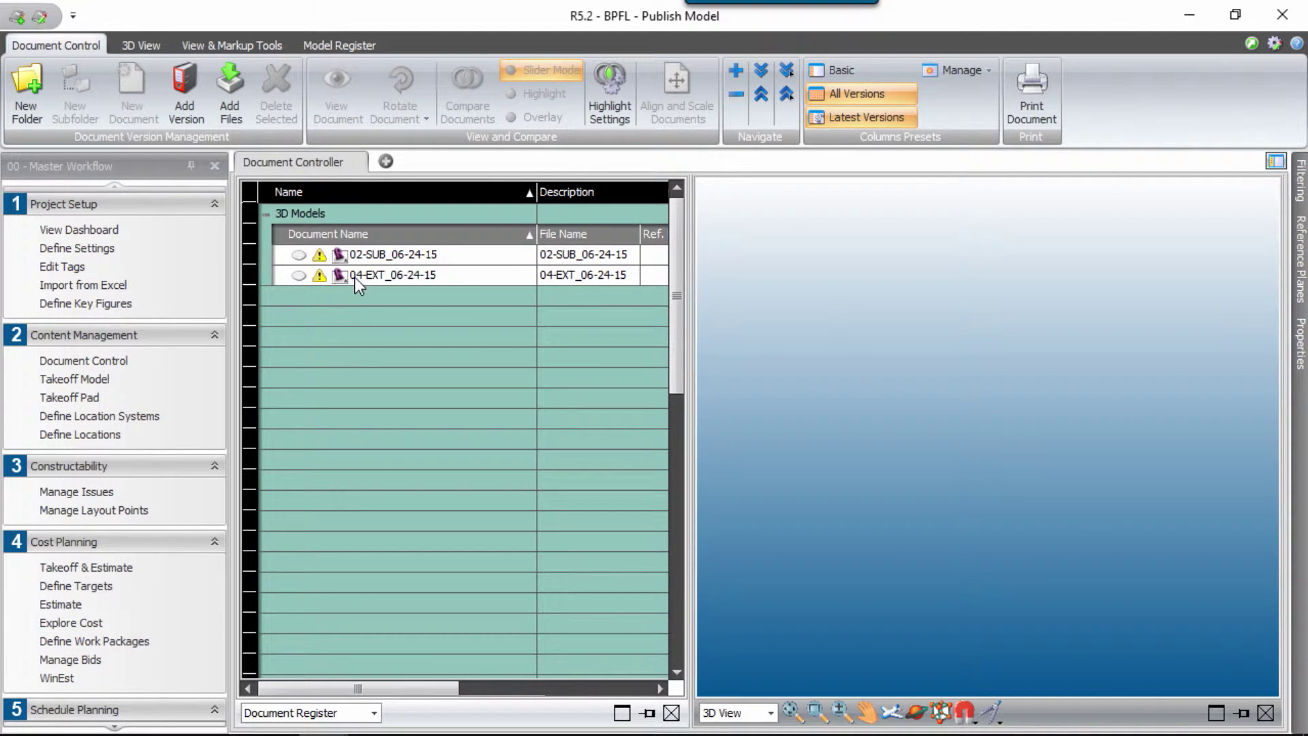
- Set the activation options of 02-SUB_06-24-15 to group architectural and structural elements by Family and Family Type
{"action": "left_click", "coordinate": [396, 261]}
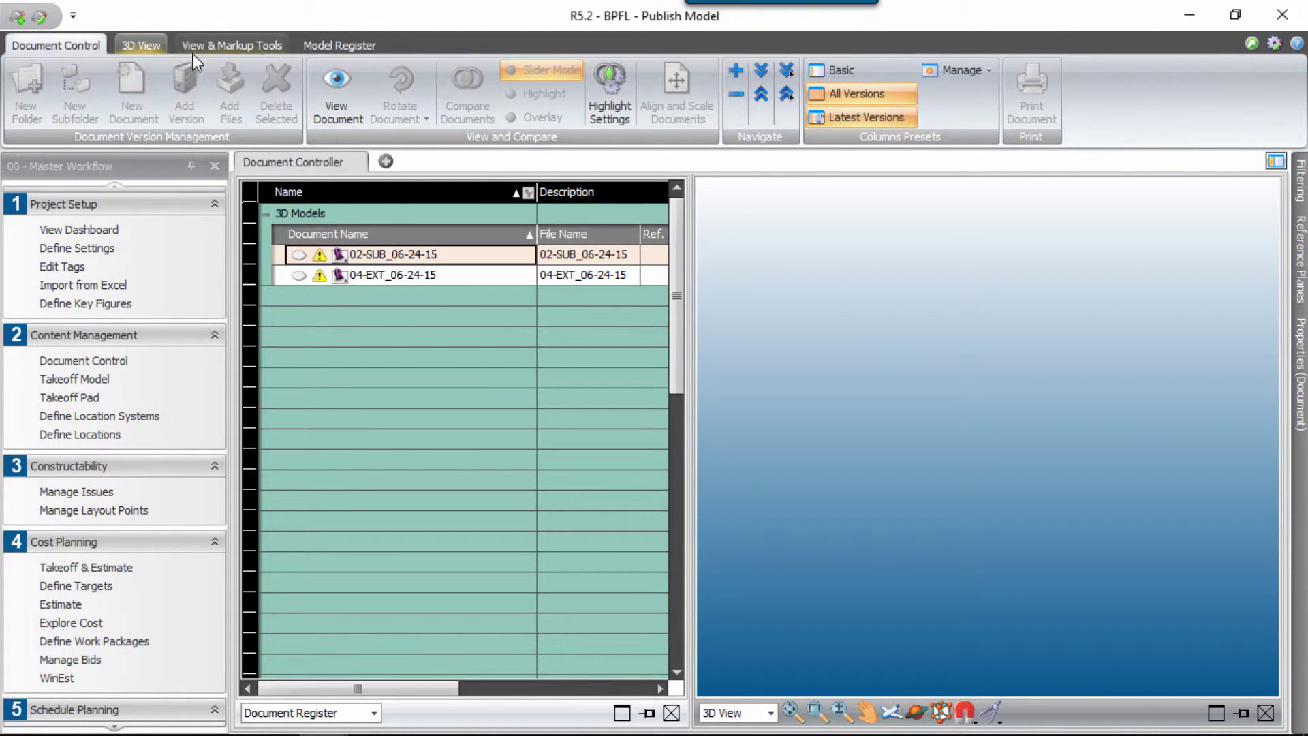
{"action": "left_click", "coordinate": [309, 42]}
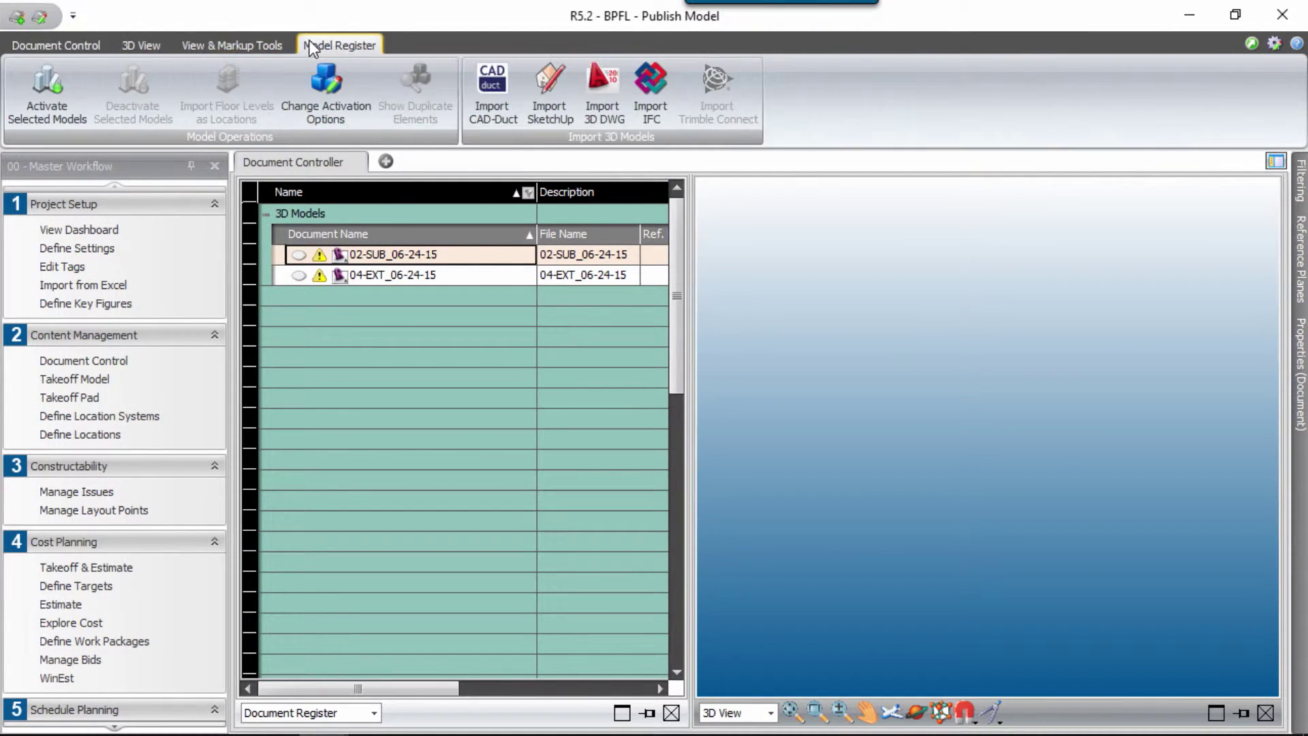
{"action": "left_click", "coordinate": [330, 99]}
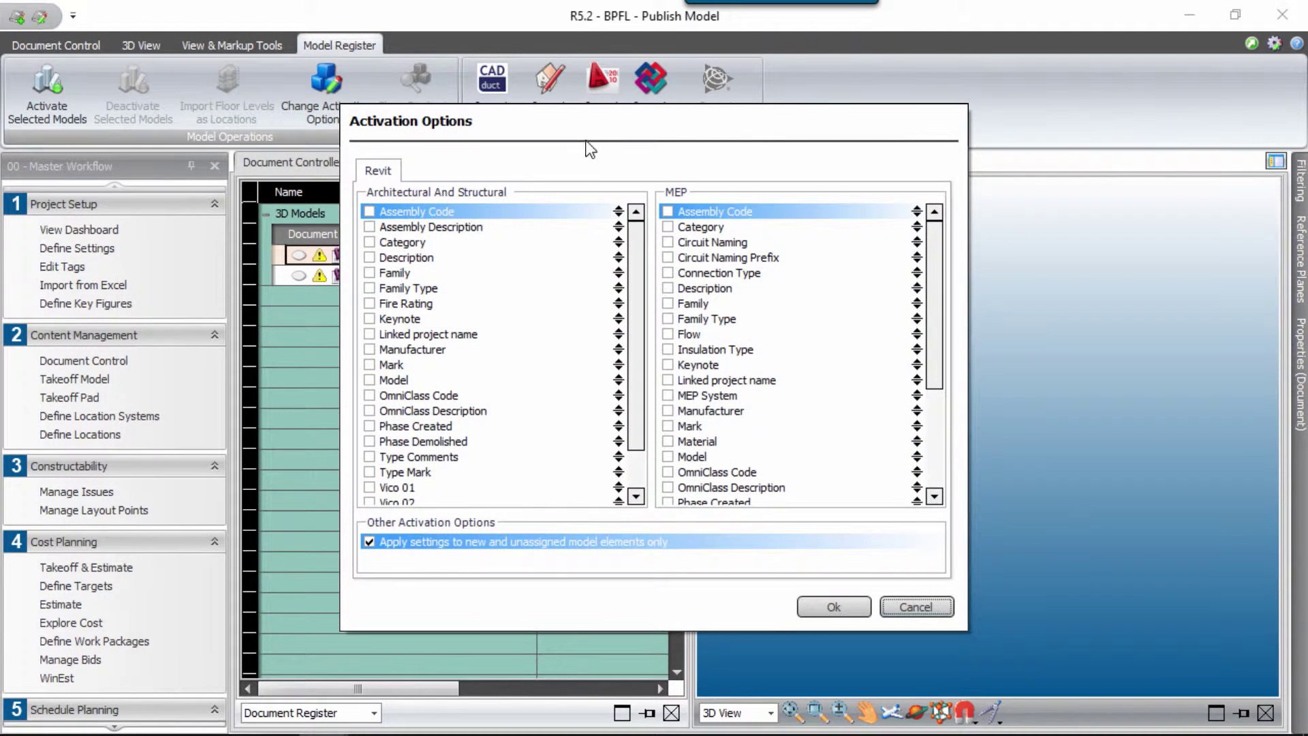
{"action": "left_click_drag", "start_coordinate": [599, 132], "coordinate": [700, 117]}
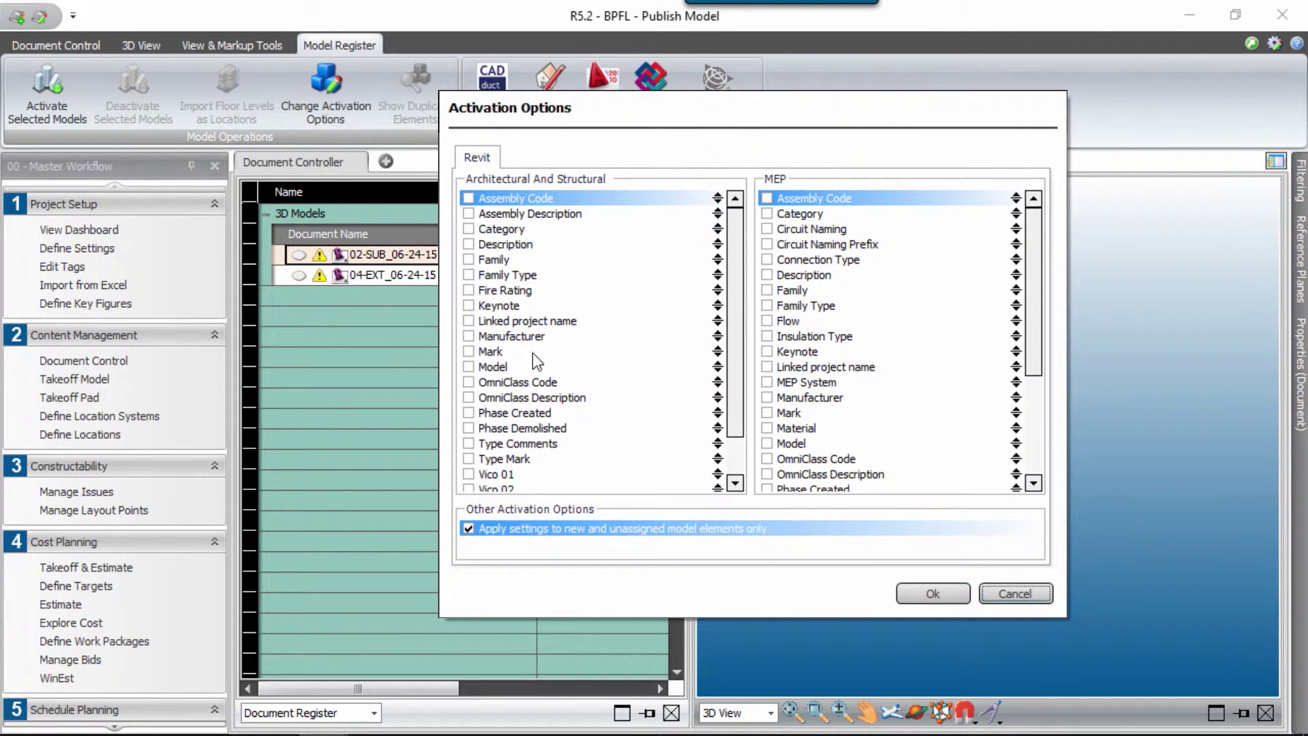
{"action": "mouse_move", "coordinate": [737, 251]}
{"action": "left_mouse_down"}
{"action": "mouse_move", "coordinate": [744, 318]}
{"action": "mouse_move", "coordinate": [748, 239]}
{"action": "left_mouse_up"}
{"action": "left_click_drag", "start_coordinate": [739, 297], "coordinate": [745, 263]}
{"action": "left_click", "coordinate": [469, 260]}
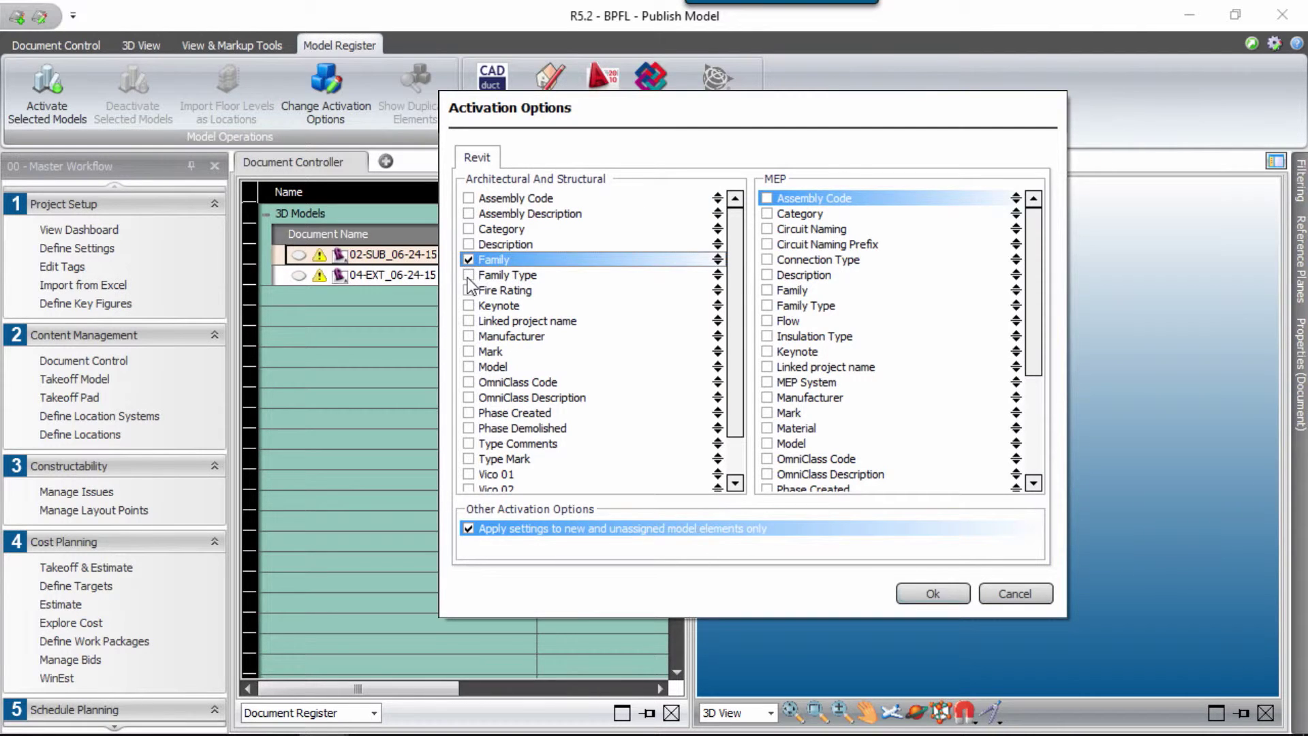
{"action": "left_click", "coordinate": [469, 275]}
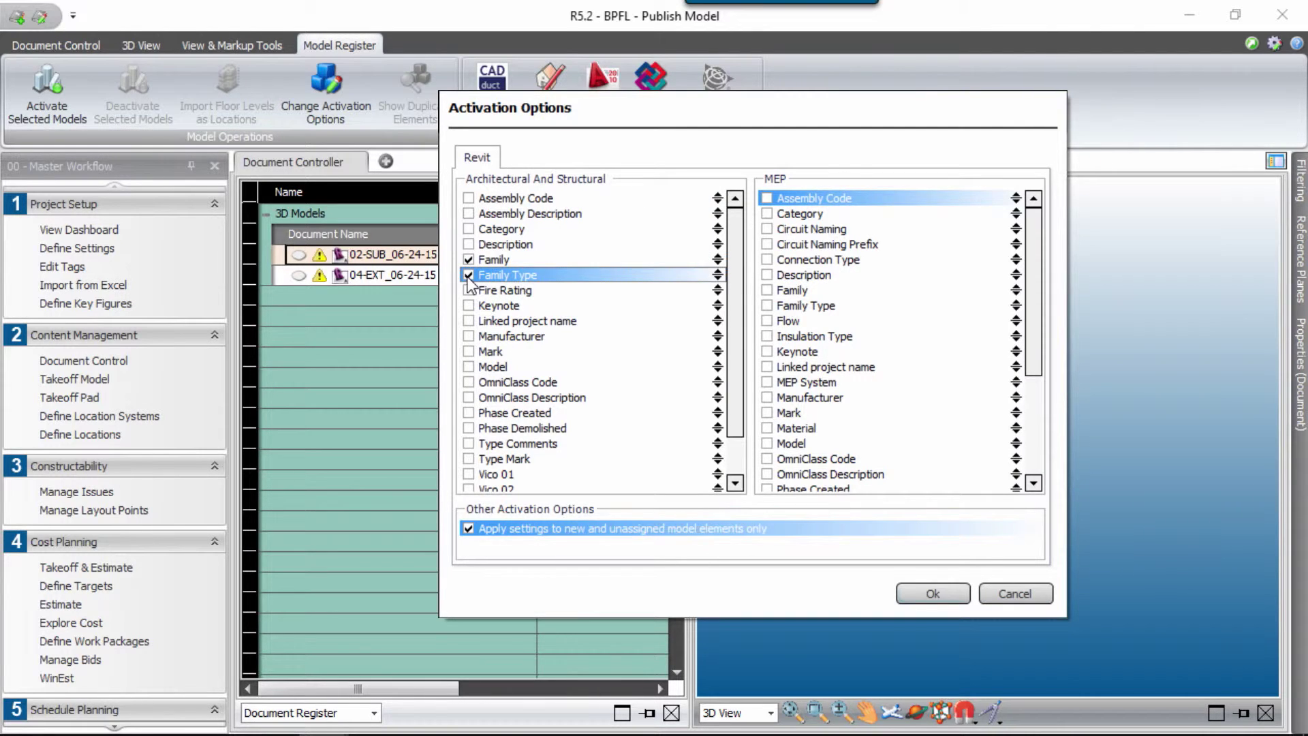
{"action": "left_click", "coordinate": [933, 594]}
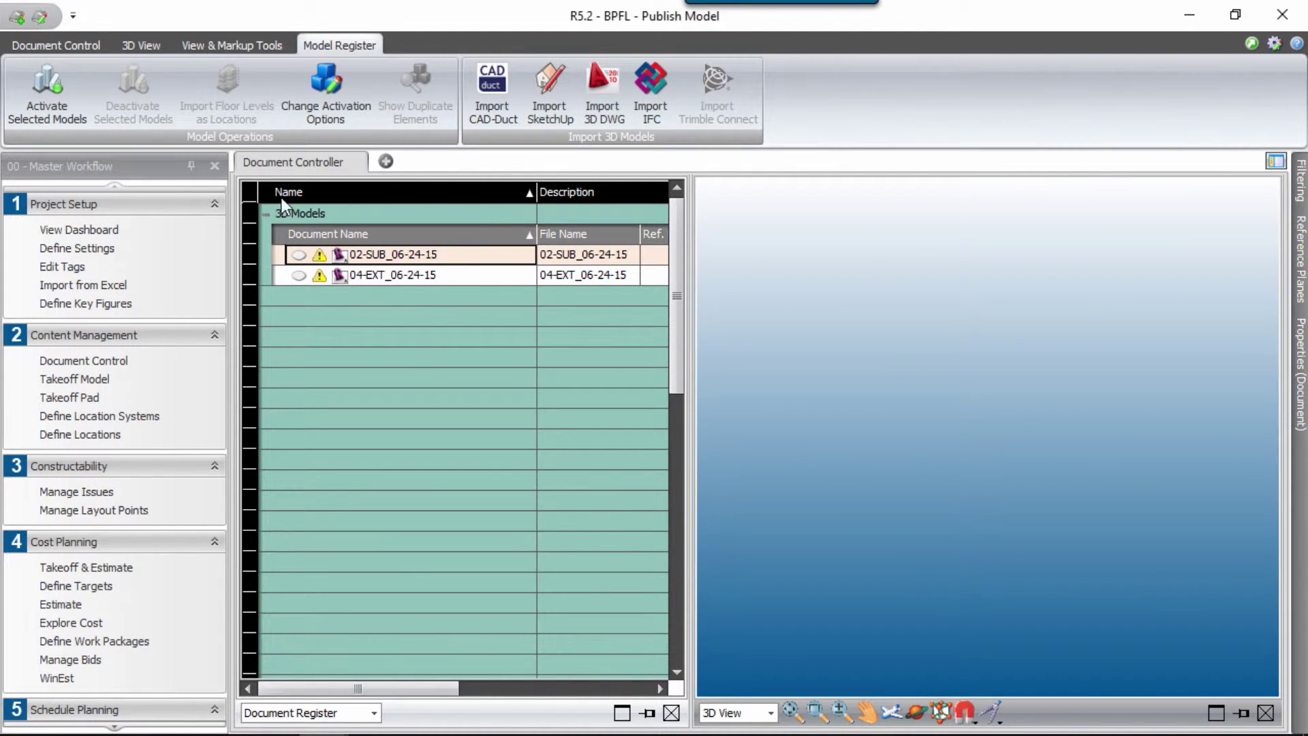
- Activate the 02-SUB_06-24-15 model and display it in the 3D view
{"action": "left_click", "coordinate": [46, 92]}
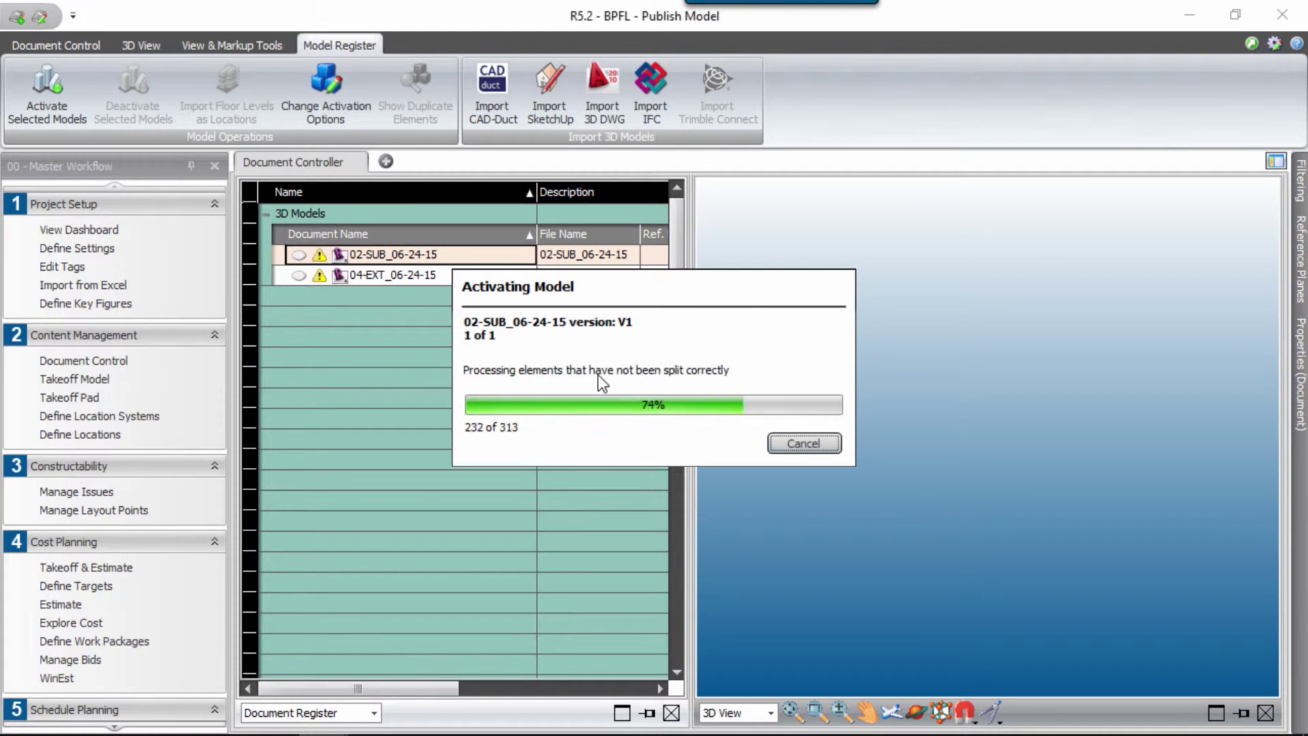
{"action": "double_click", "coordinate": [434, 256]}
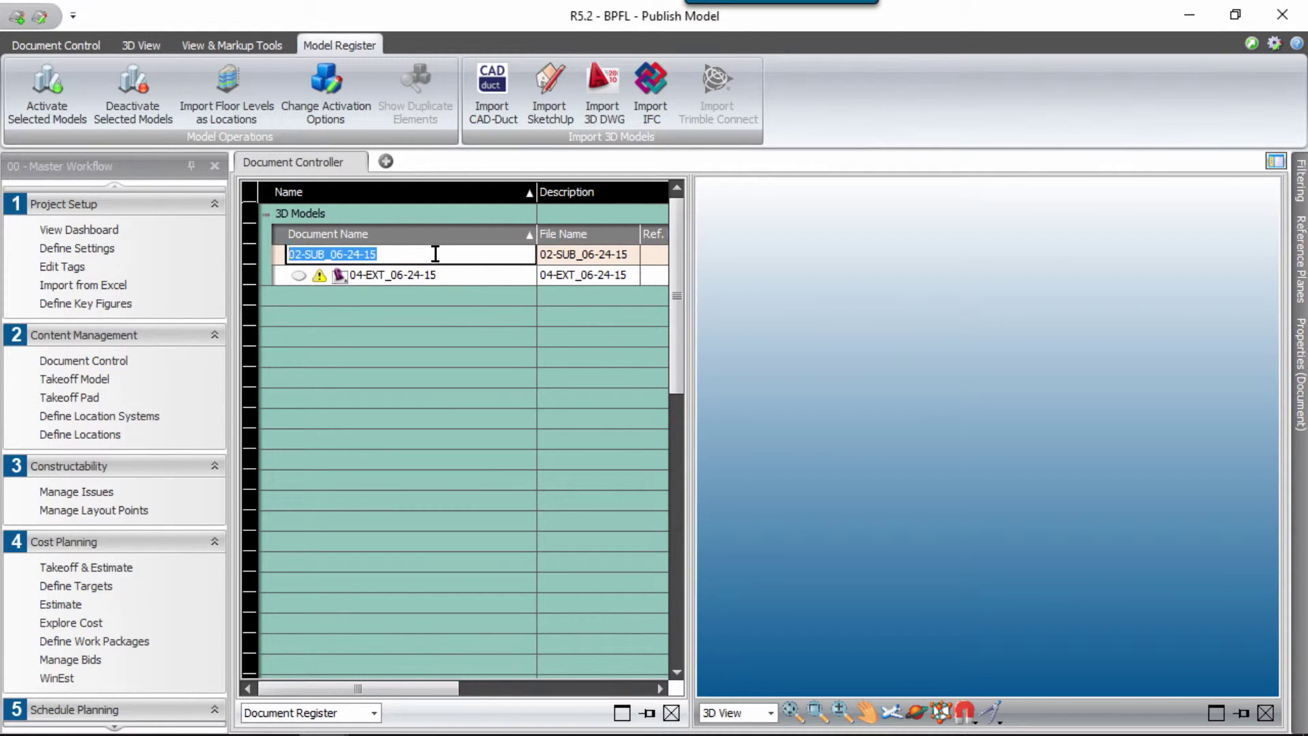
{"action": "key", "text": "Escape"}
{"action": "left_click_drag", "start_coordinate": [435, 255], "coordinate": [807, 386]}
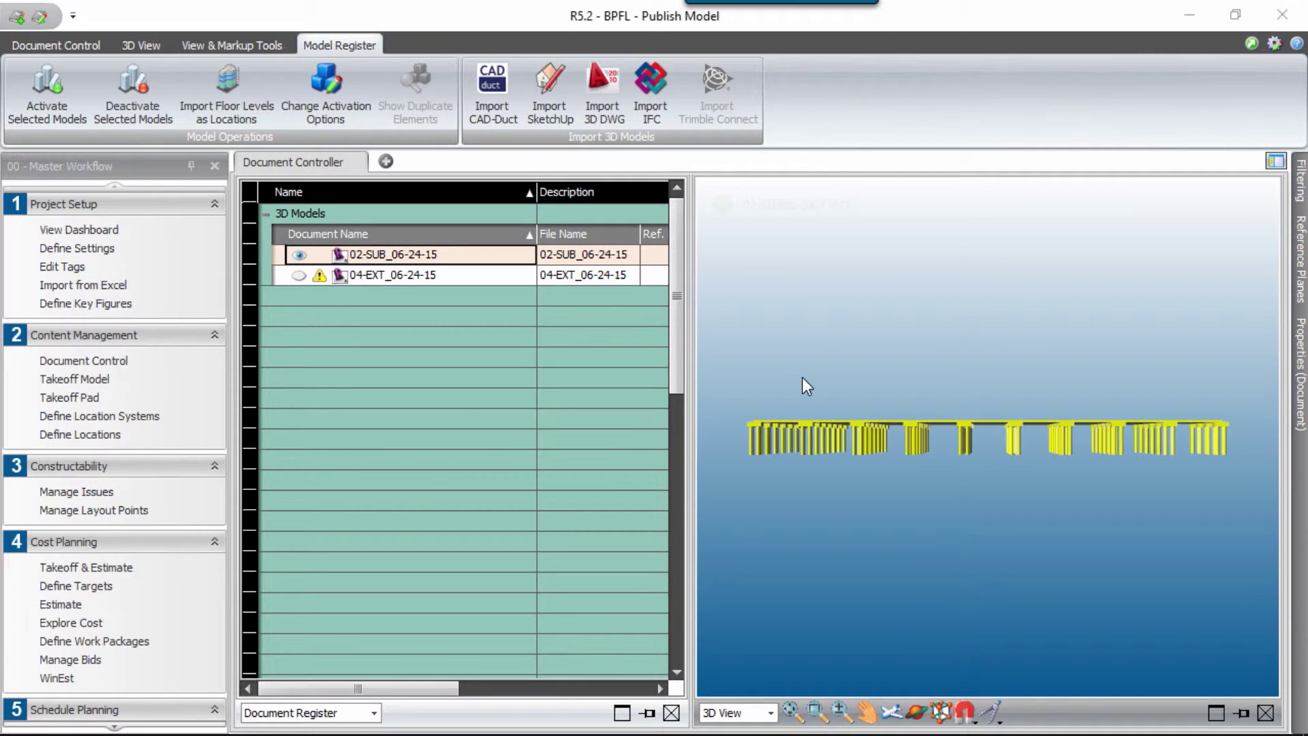
- Inspect the substructure geometry in 3D and review its takeoff items in Takeoff Model
{"action": "left_click", "coordinate": [957, 390]}
{"action": "left_click_drag", "start_coordinate": [944, 410], "coordinate": [897, 472]}
{"action": "left_click_drag", "start_coordinate": [762, 466], "coordinate": [770, 466]}
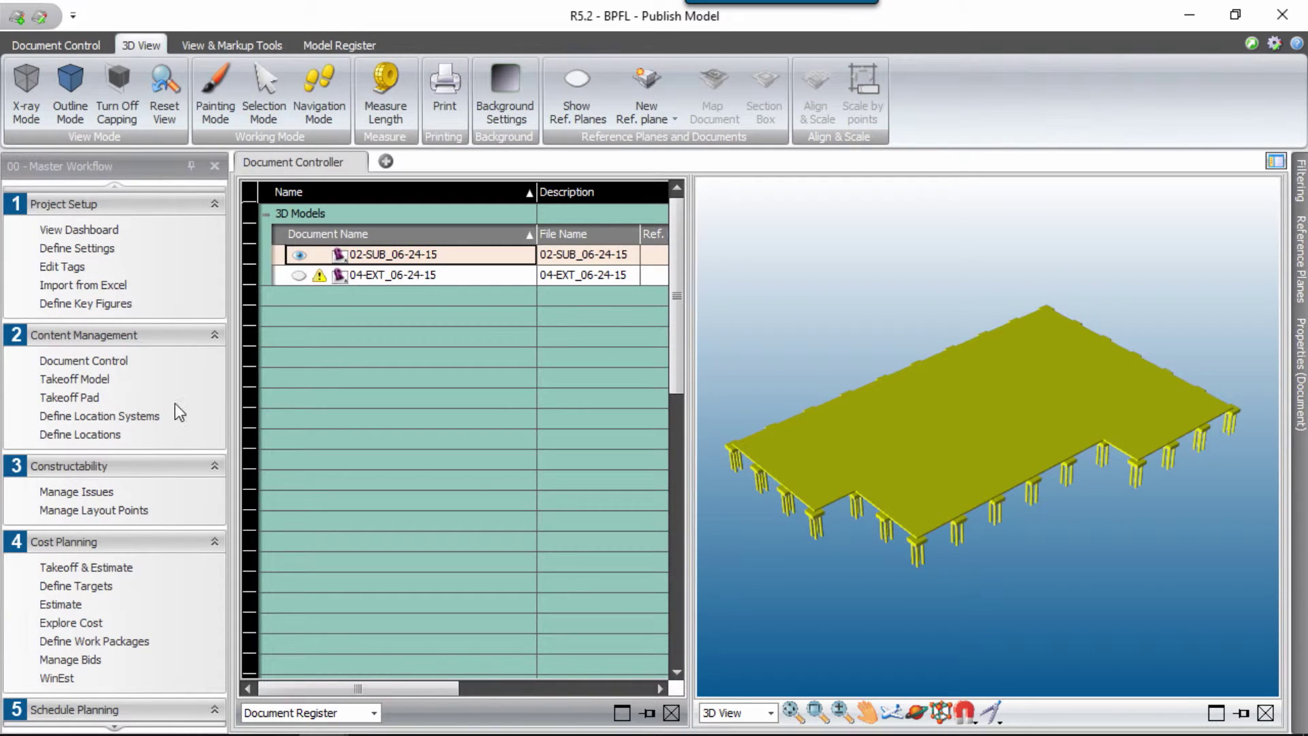
{"action": "left_click", "coordinate": [97, 380]}
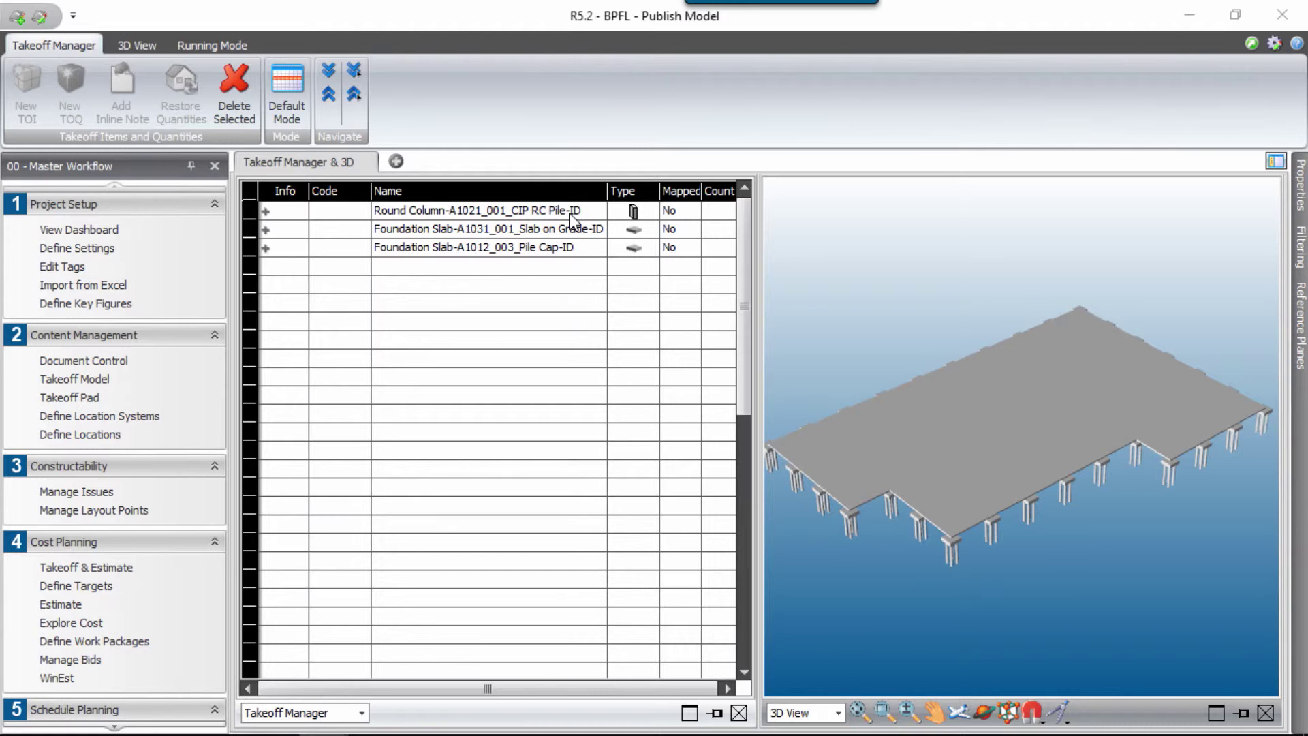
- Return to Document Control and set the activation options of 04-EXT_06-24-15 to Category, Family and Family Type for architectural and structural elements
{"action": "left_click", "coordinate": [99, 362]}
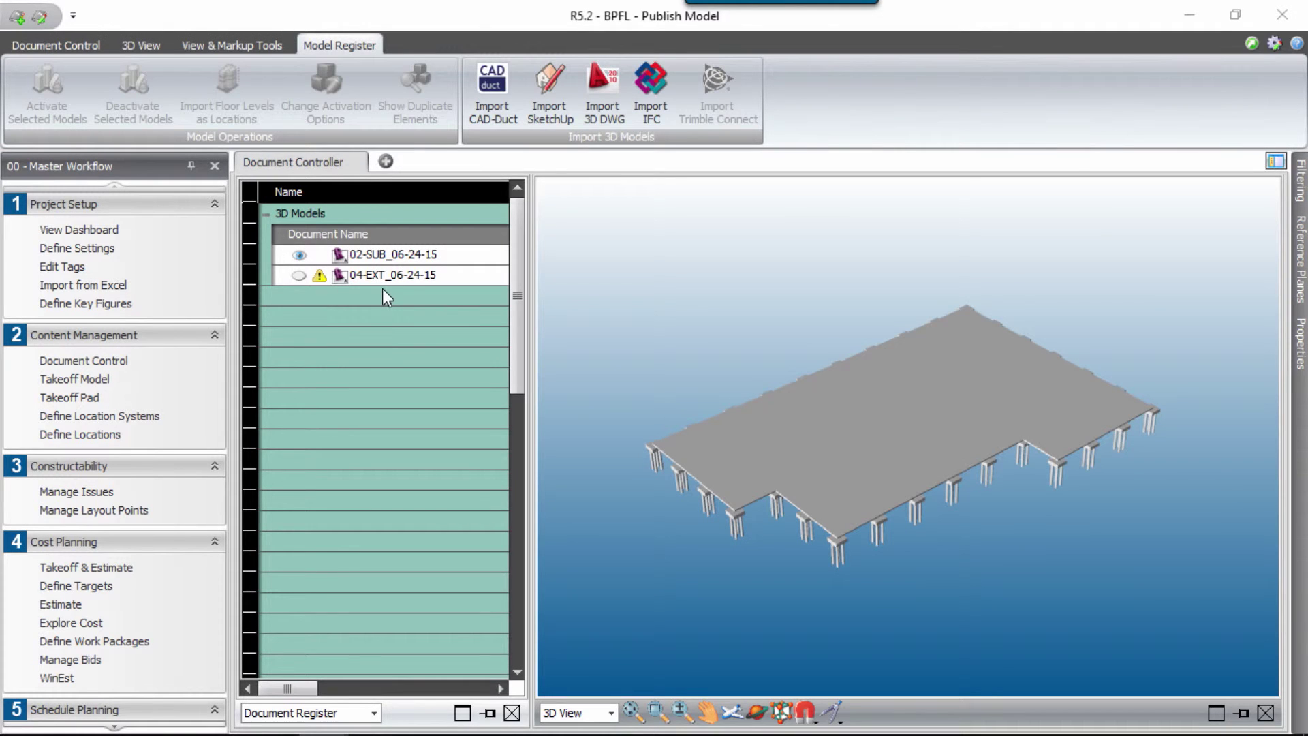
{"action": "left_click", "coordinate": [405, 276]}
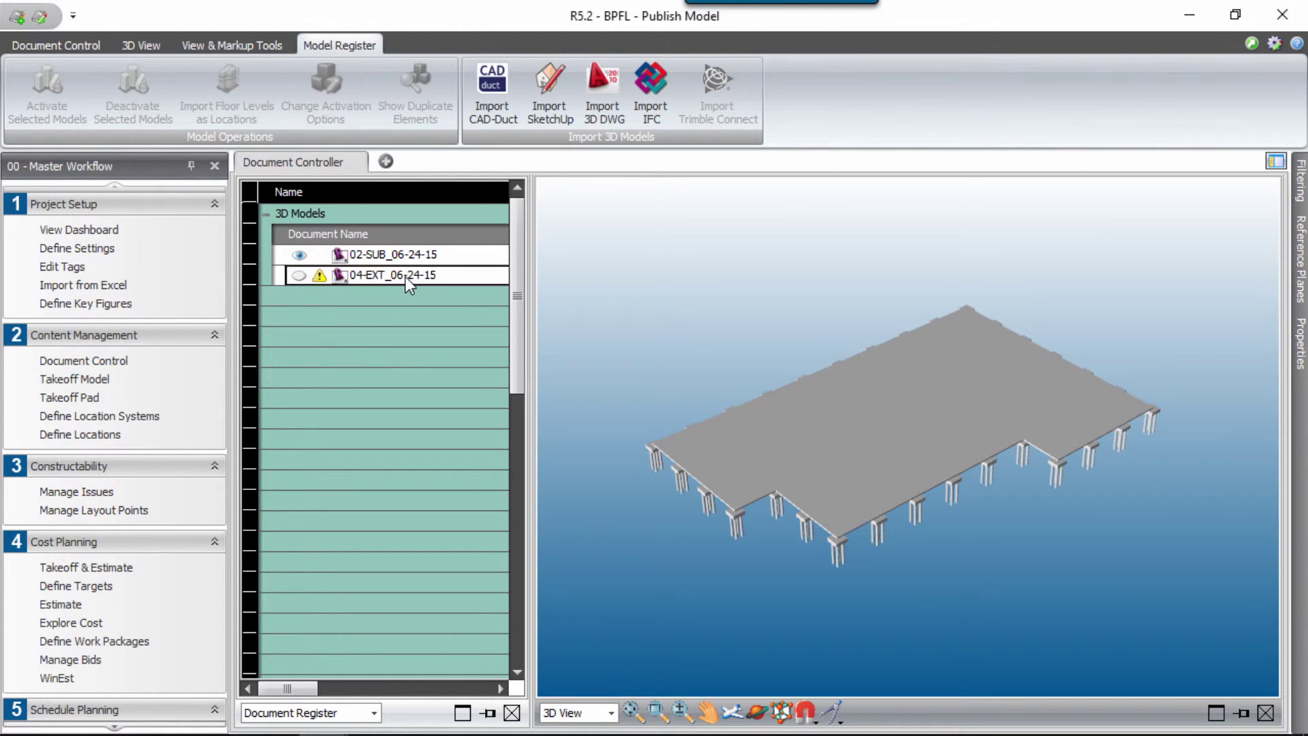
{"action": "left_click", "coordinate": [326, 90]}
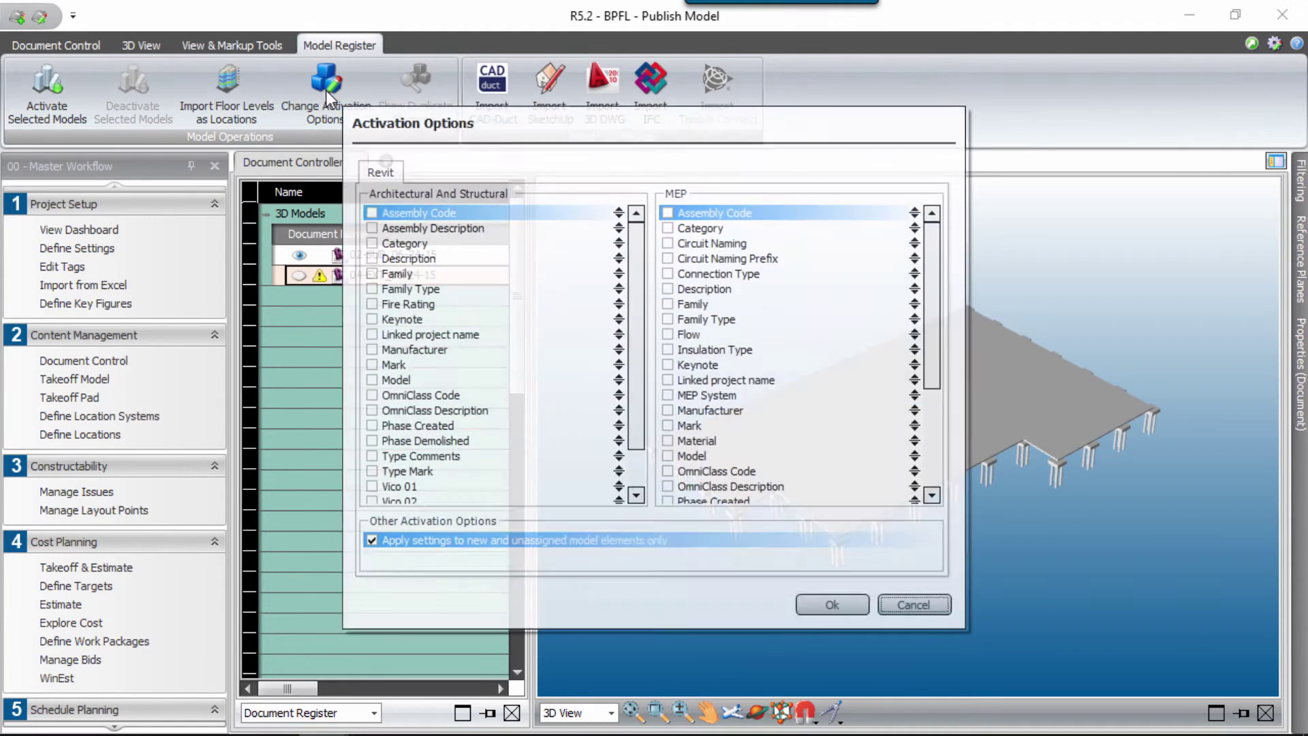
{"action": "left_click", "coordinate": [369, 242]}
{"action": "left_click", "coordinate": [369, 273]}
{"action": "left_click", "coordinate": [369, 288]}
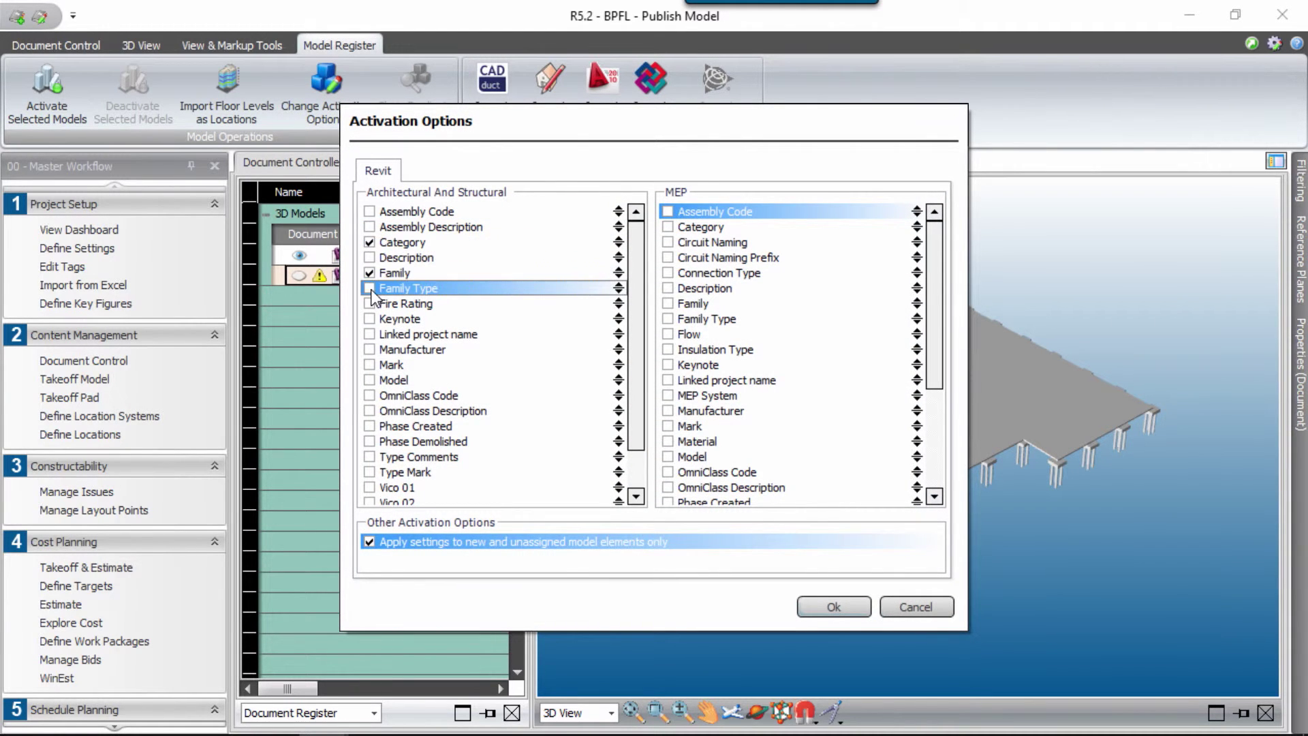
{"action": "left_click", "coordinate": [832, 608]}
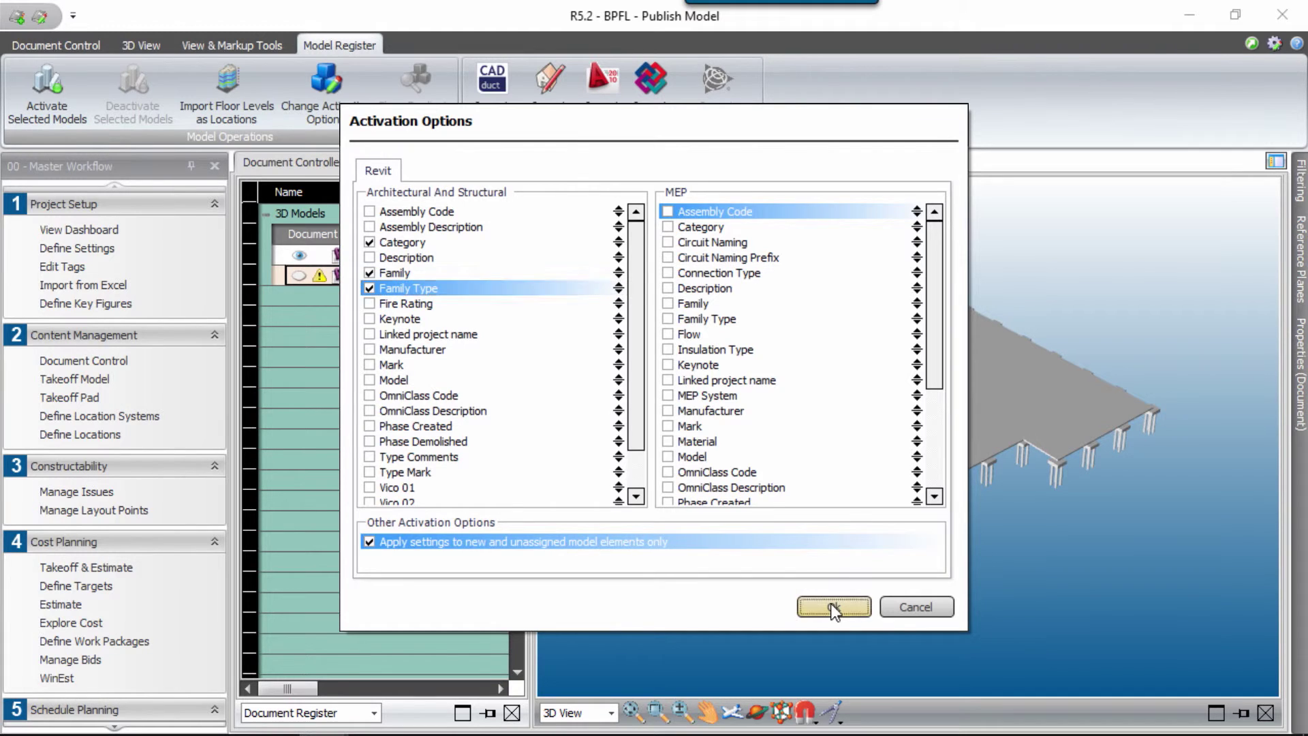
- Activate the 04-EXT_06-24-15 model and open Takeoff Model to view its takeoff items
{"action": "left_click", "coordinate": [60, 103]}
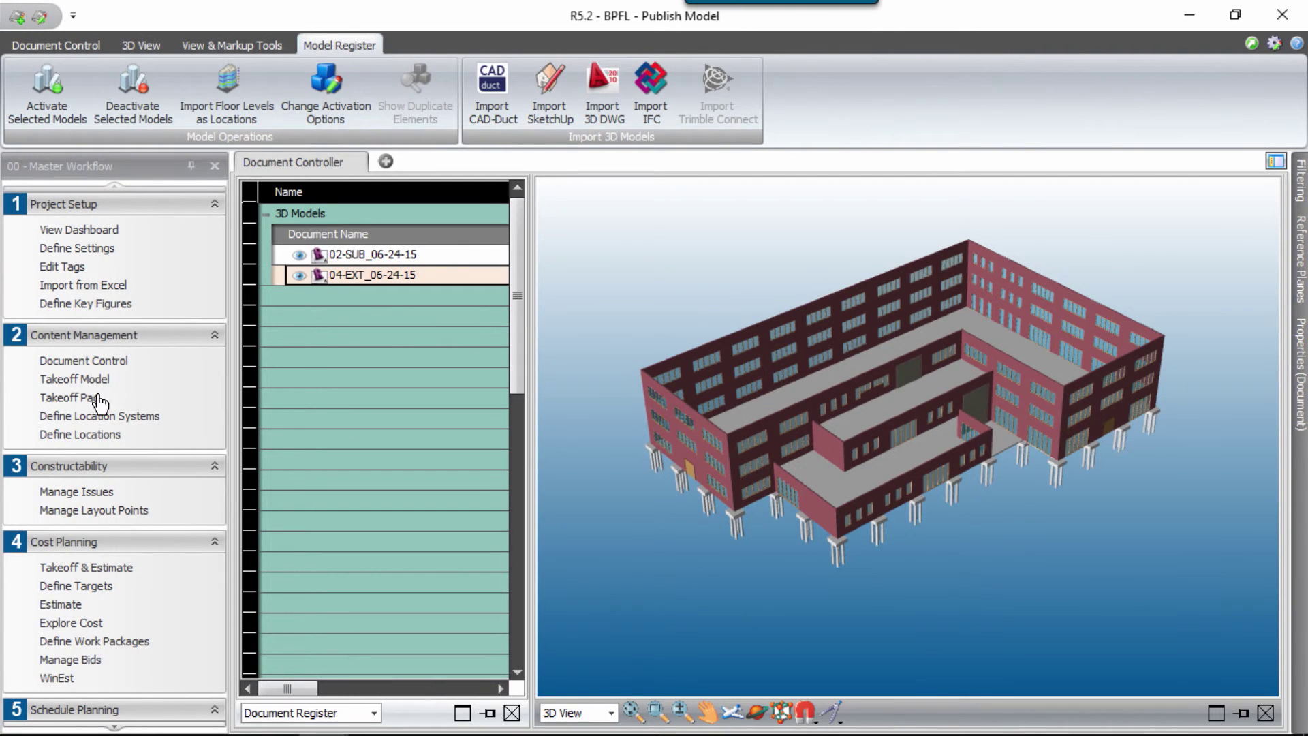
{"action": "left_click", "coordinate": [79, 380]}
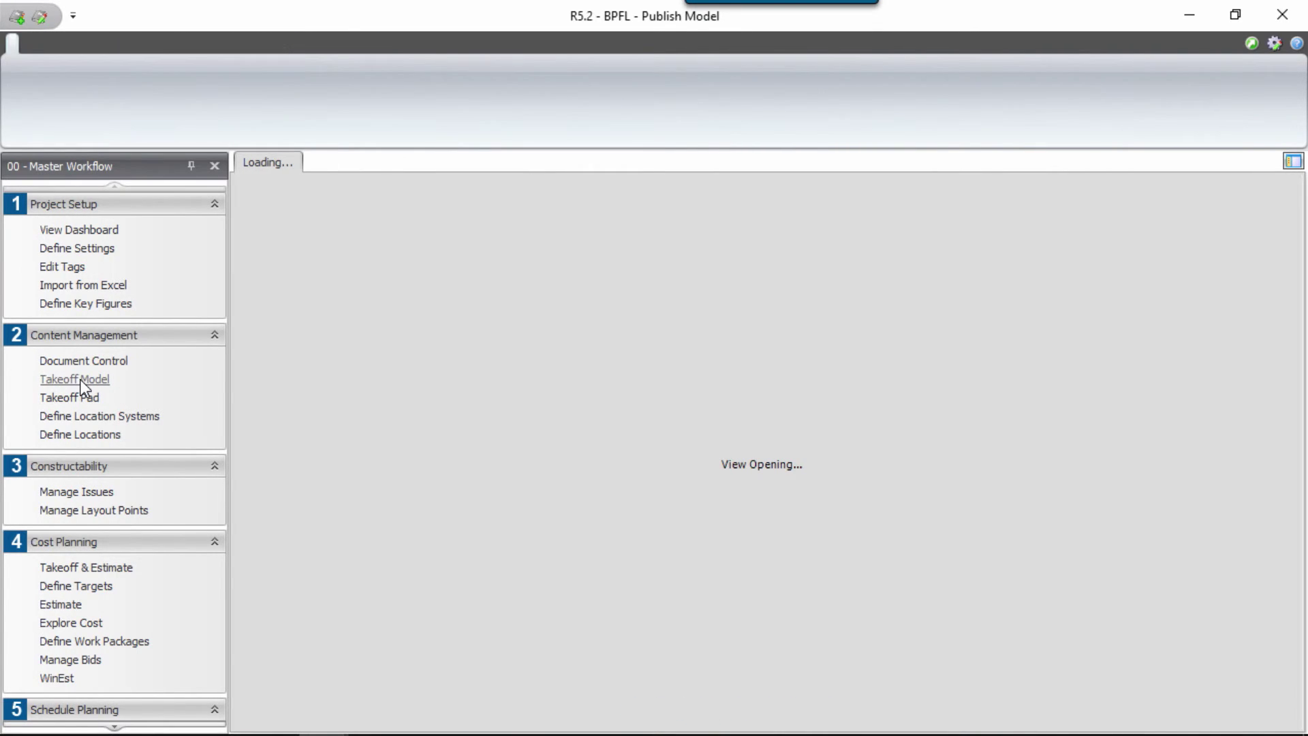